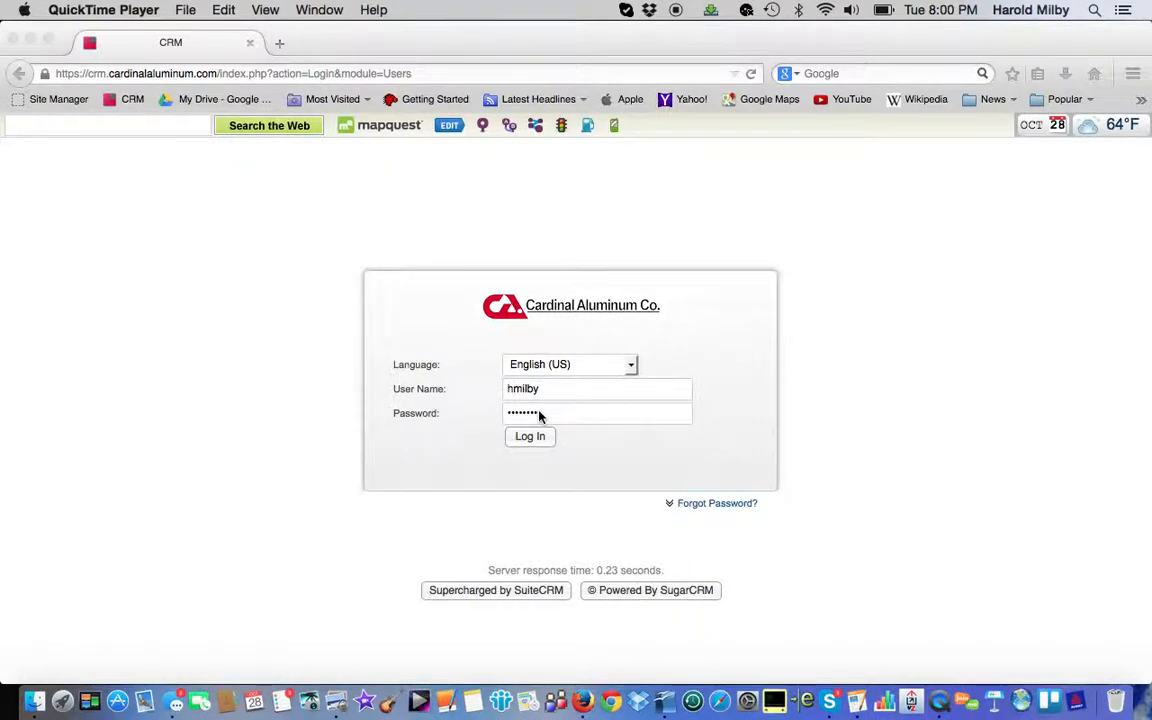
Log in to the CRM with the prefilled credentials and open the Designer Moulding RMA's list.
left_click(533, 441)
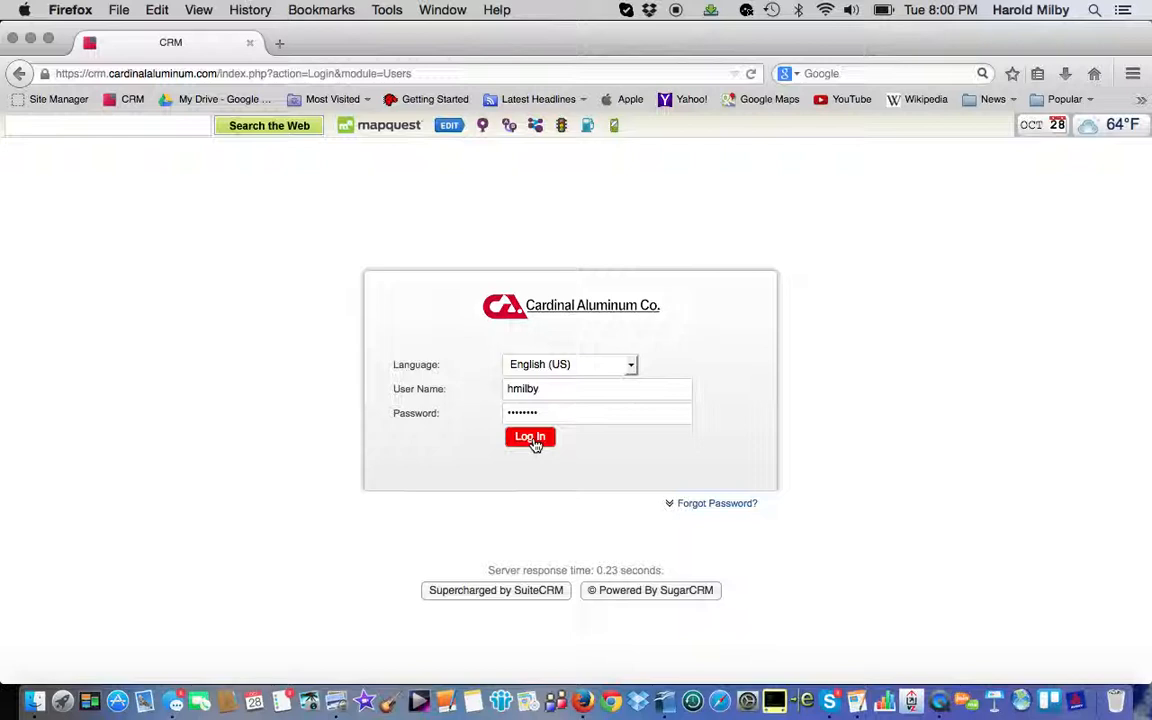
left_click(533, 440)
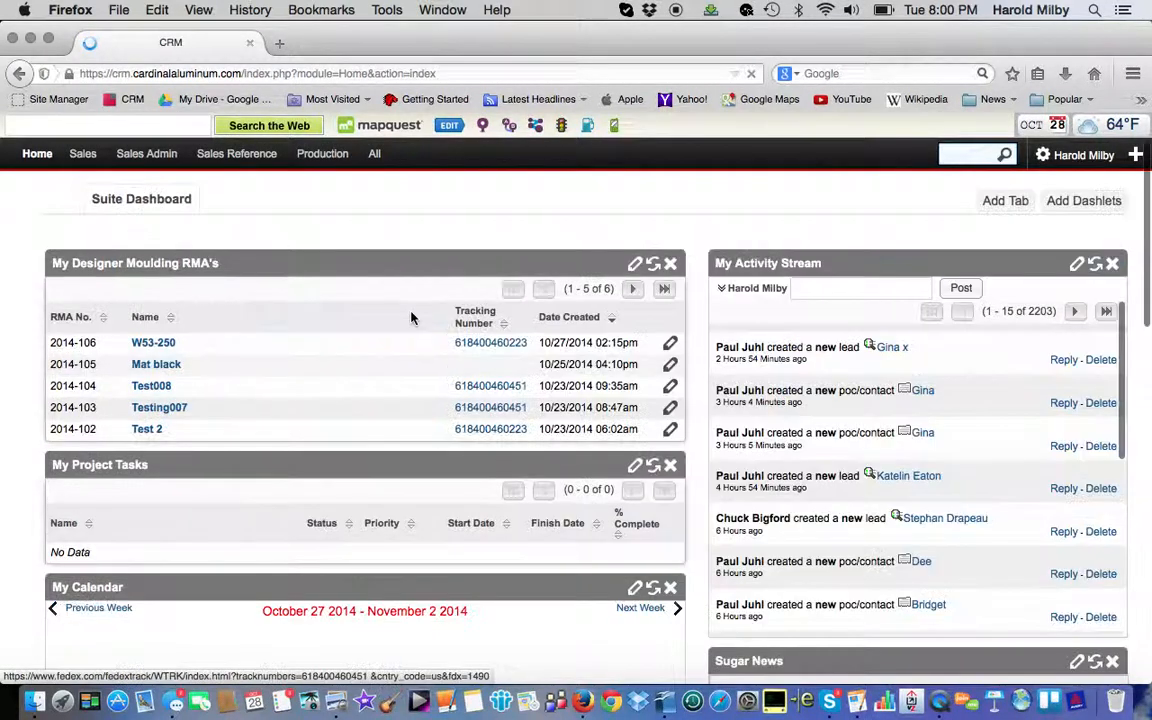
mouse_move(147, 155)
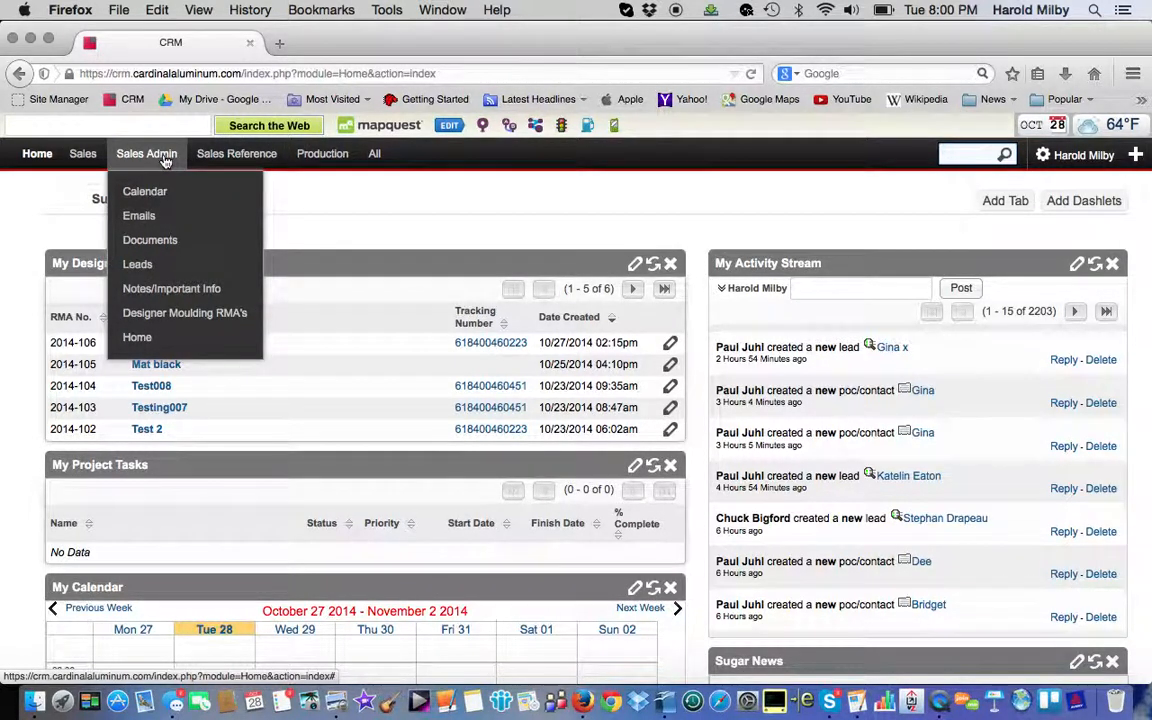
left_click(186, 314)
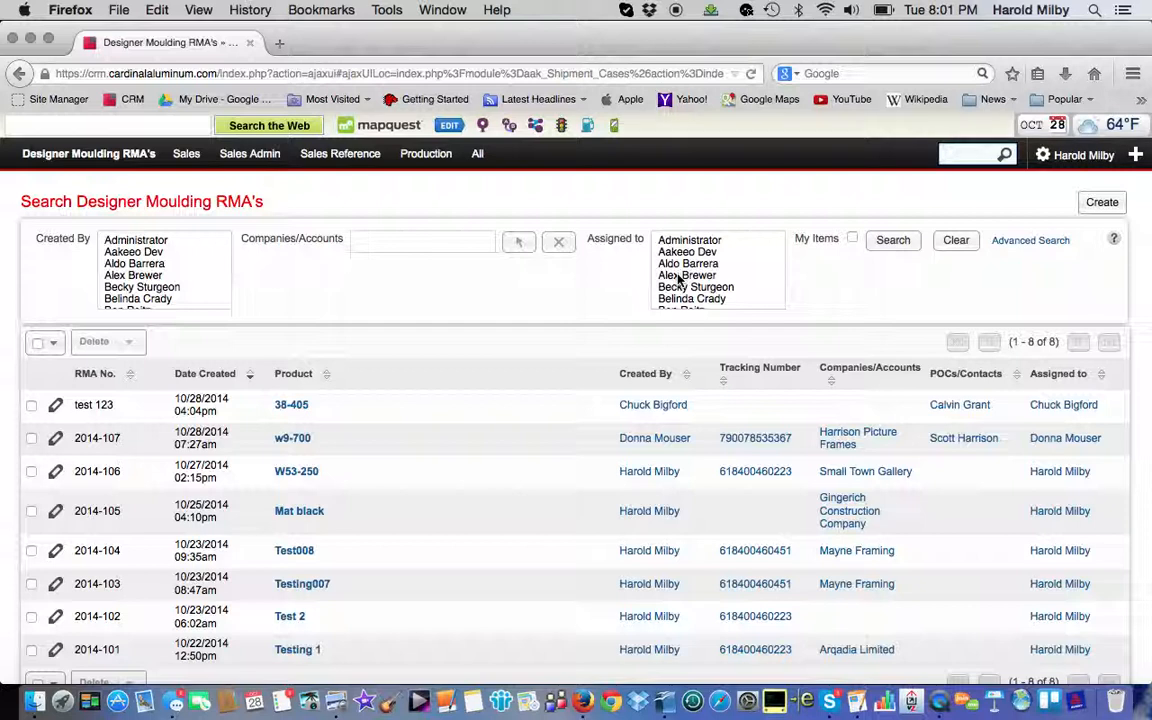
Filter the Designer Moulding RMA's list to the records assigned to the logged-in user.
scroll(679, 279, "down", 10)
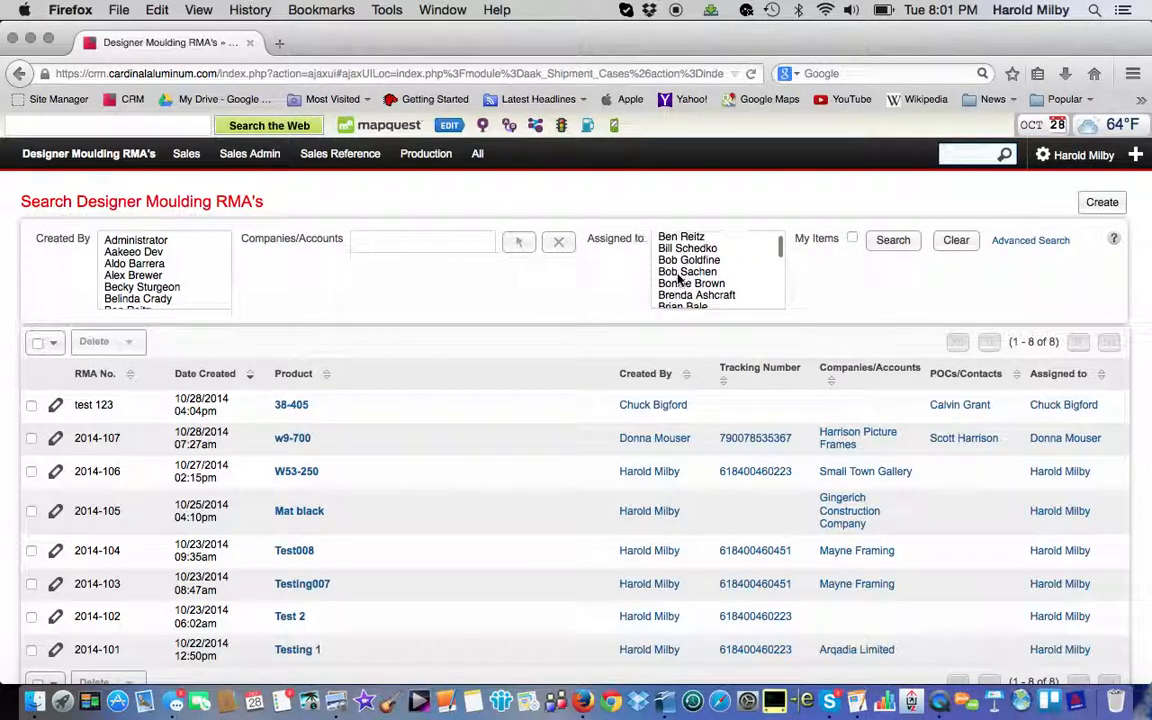
scroll(679, 279, "down", 8)
scroll(679, 279, "up", 4)
left_click(679, 277)
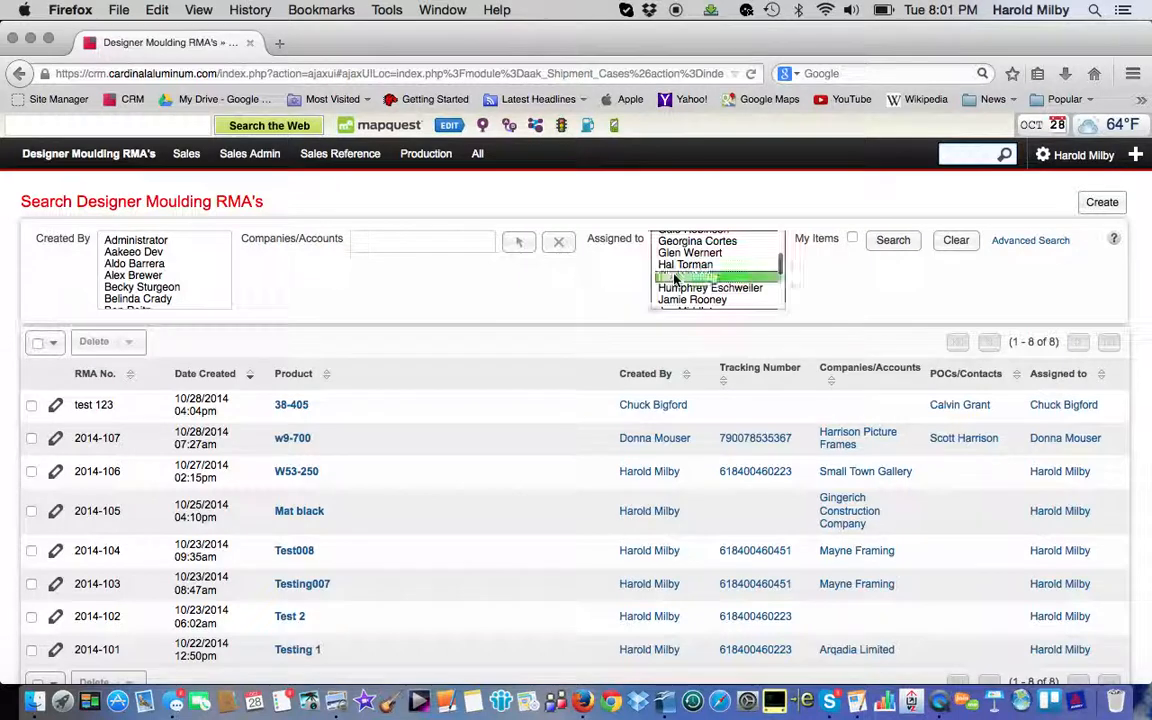
left_click(886, 242)
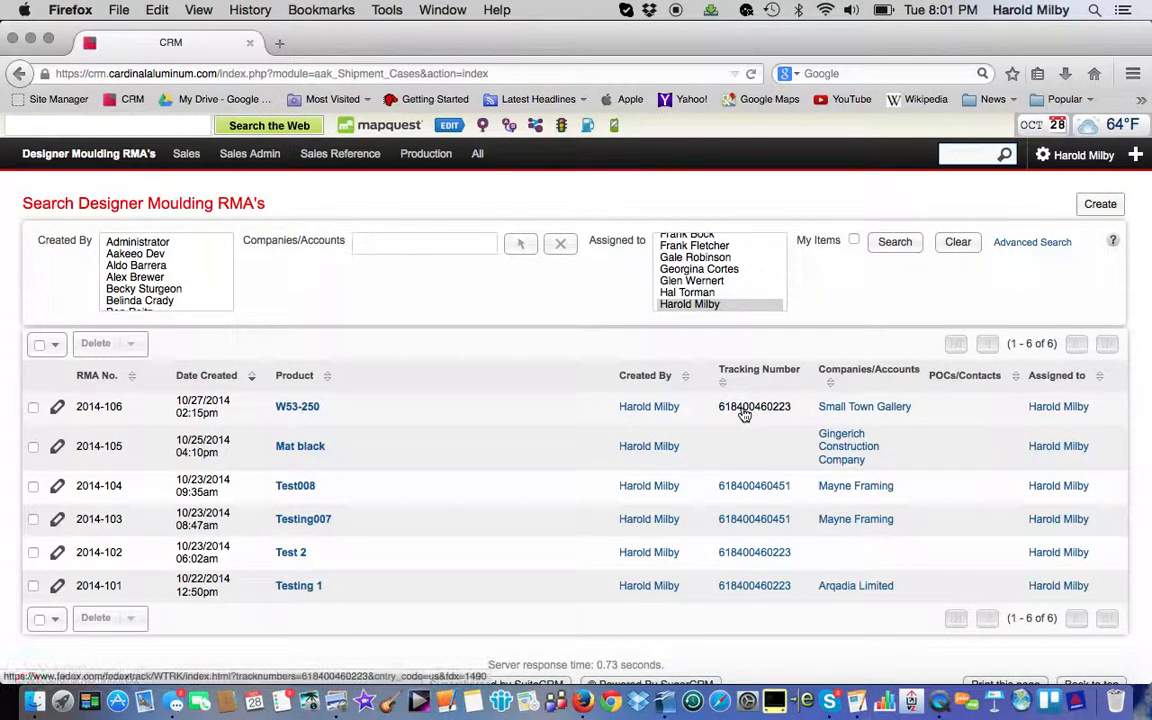
Check the FedEx tracking page for the W53-250 RMA and close it.
left_click(743, 411)
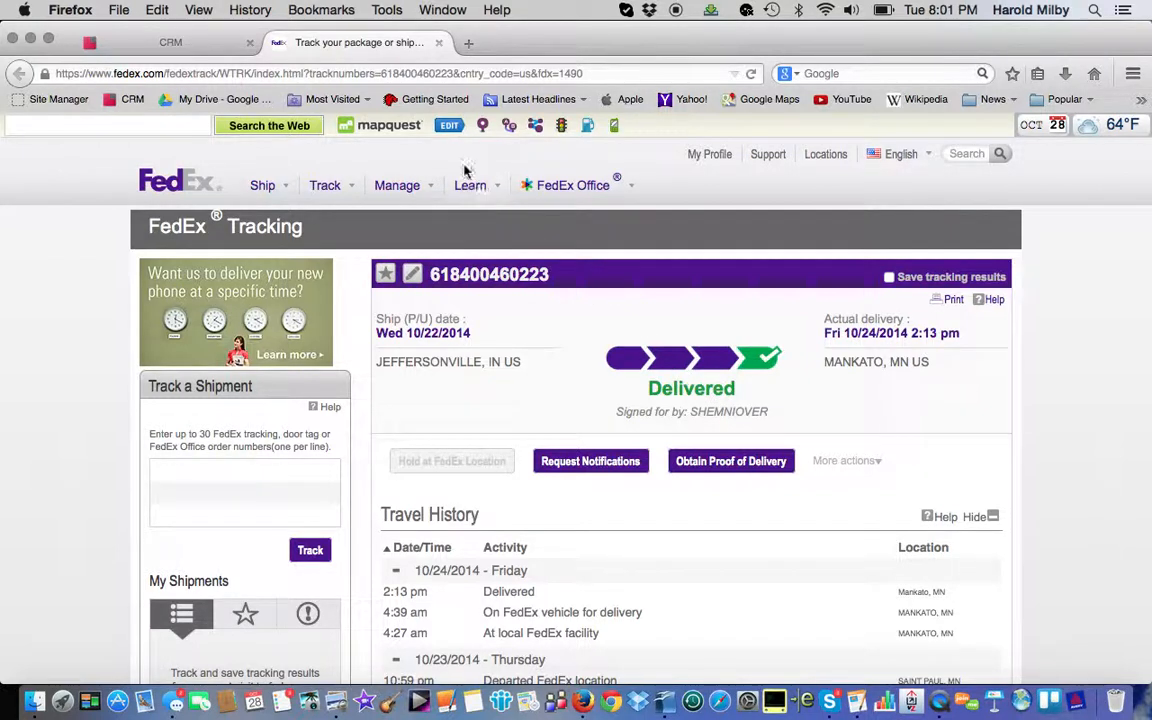
left_click(438, 43)
Open the Frame Specialties Incorporated record from the Companies/Accounts list.
mouse_move(340, 156)
mouse_move(186, 156)
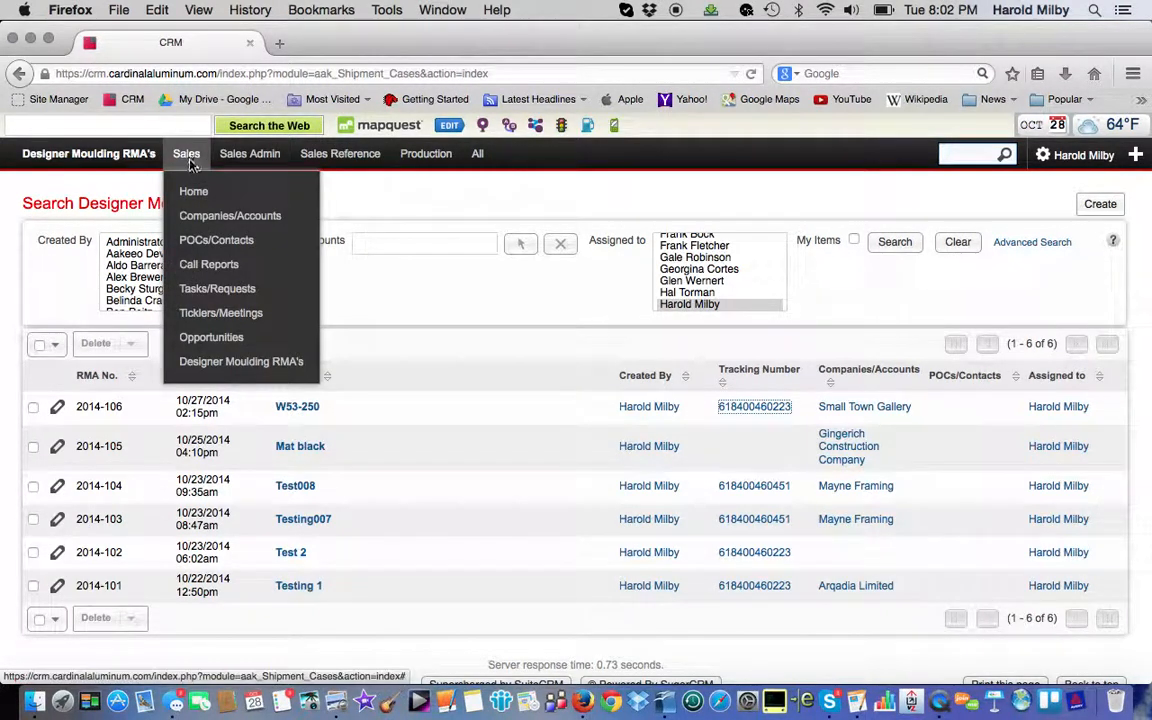
left_click(216, 220)
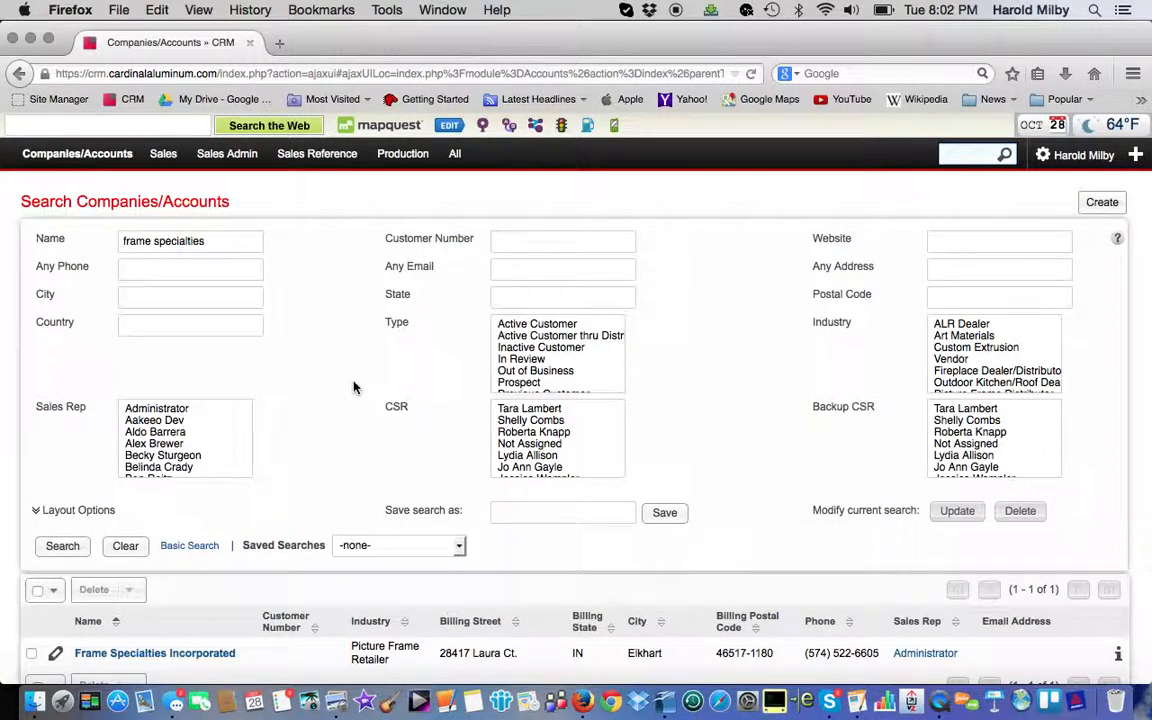
scroll(310, 382, "down", 2)
scroll(310, 382, "up", 2)
scroll(207, 550, "down", 5)
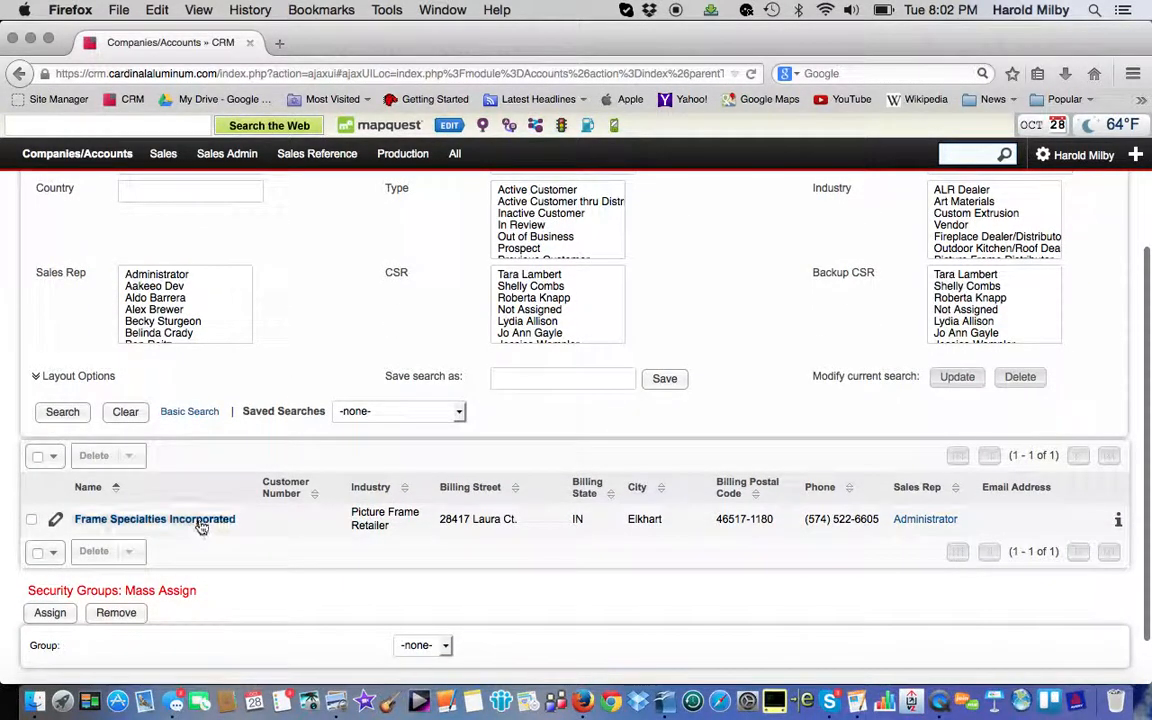
left_click(203, 521)
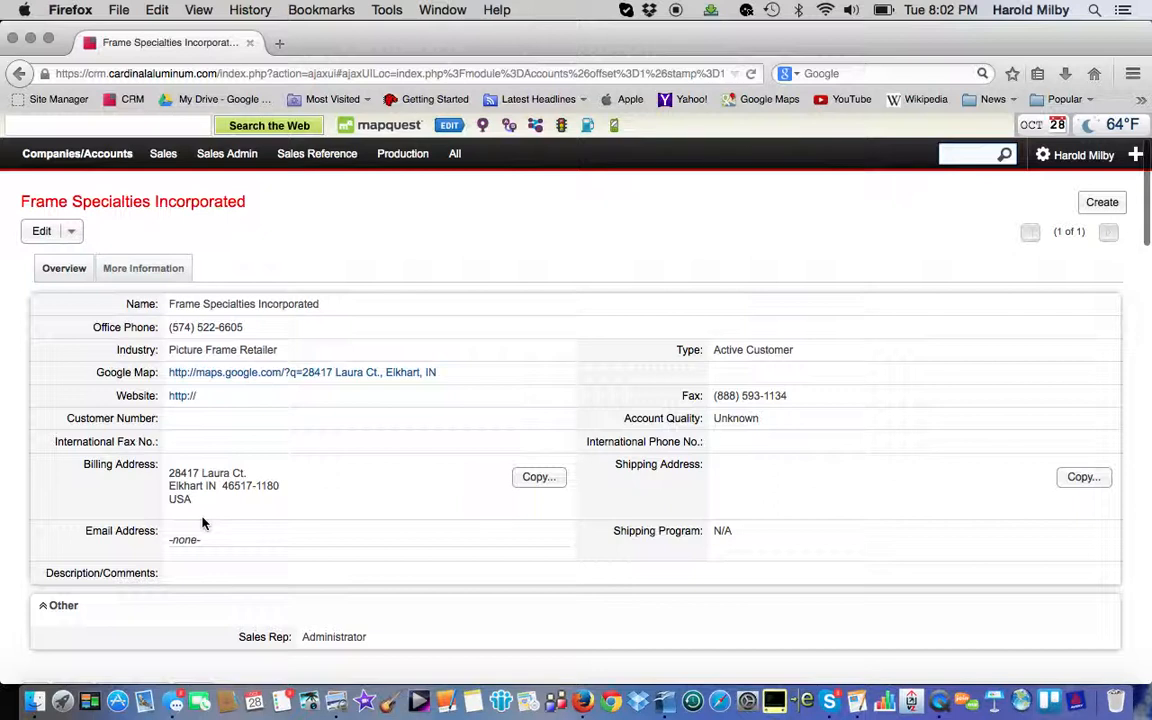
Start a new Designer Moulding RMA from the Frame Specialties Incorporated record.
scroll(202, 522, "down", 5)
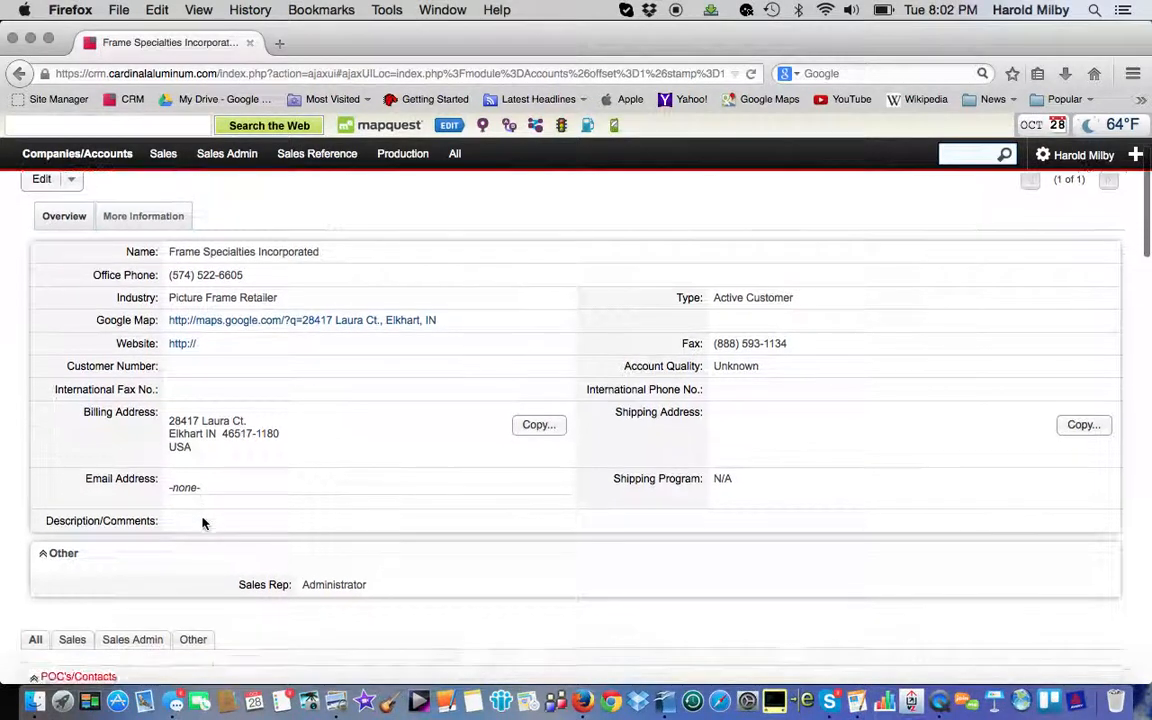
scroll(202, 522, "down", 3)
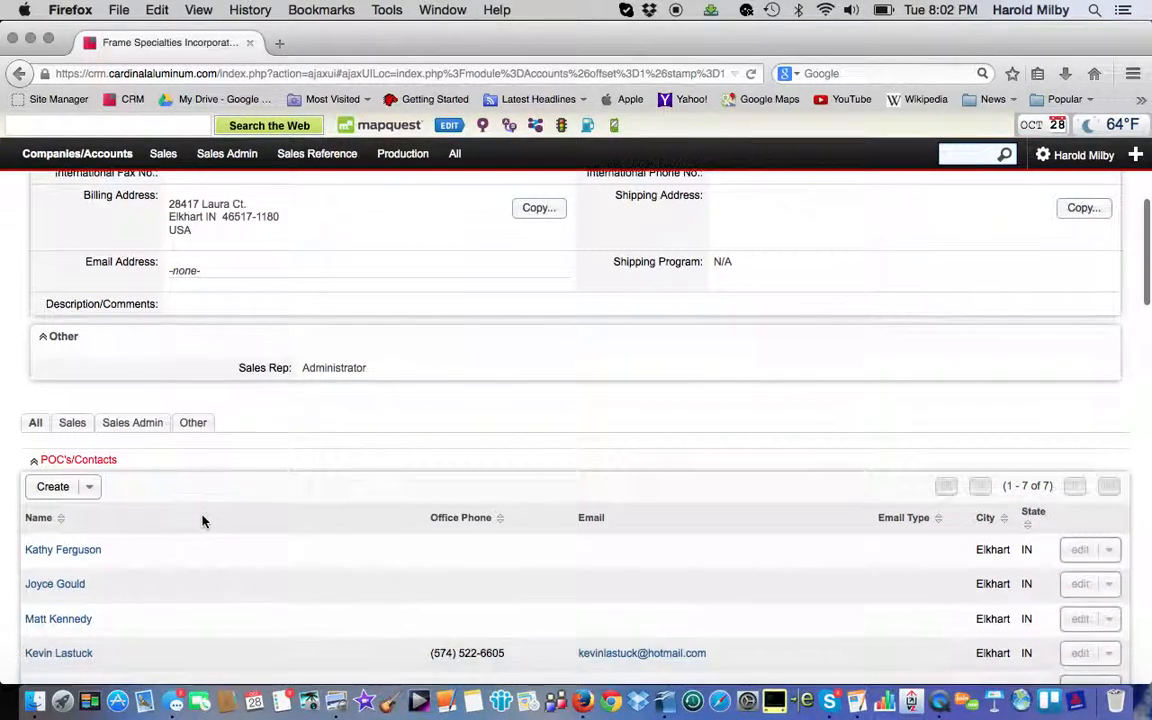
scroll(202, 520, "down", 4)
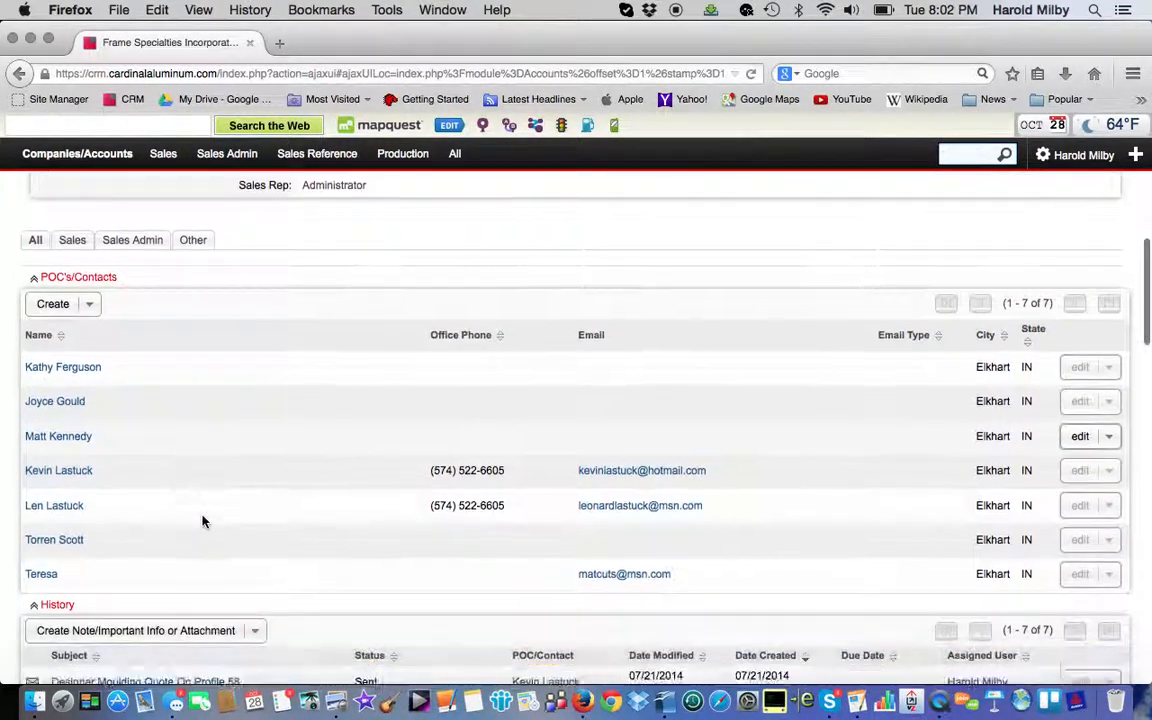
scroll(202, 518, "down", 3)
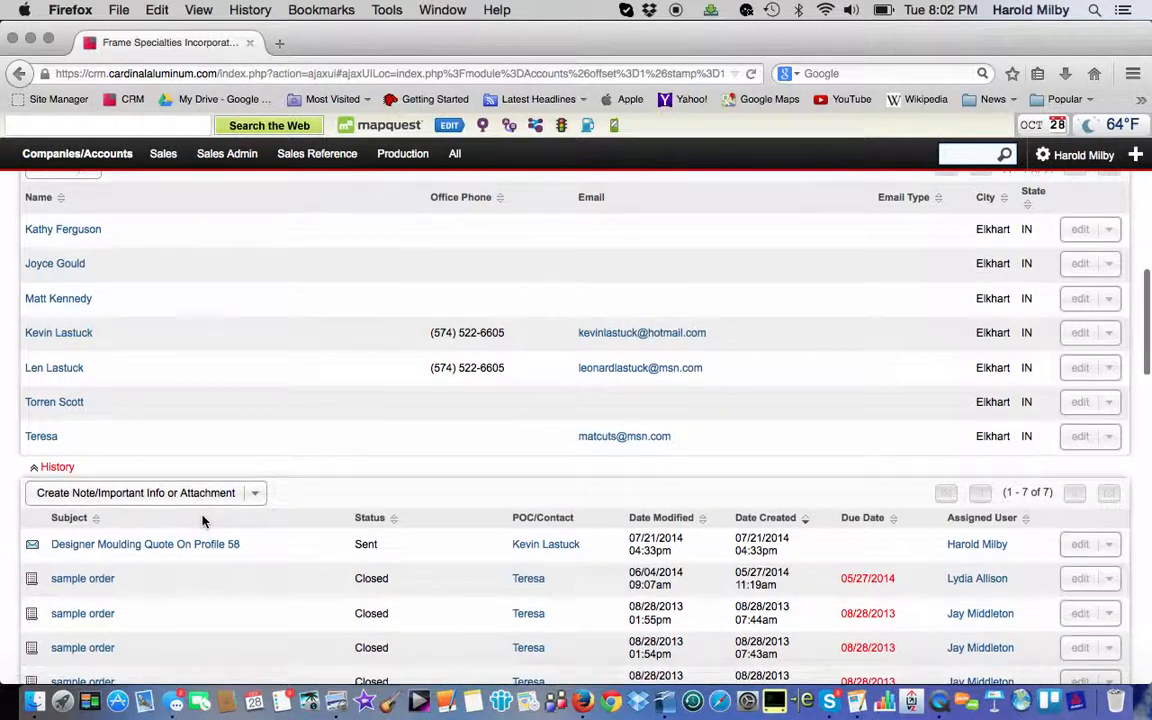
scroll(202, 520, "down", 4)
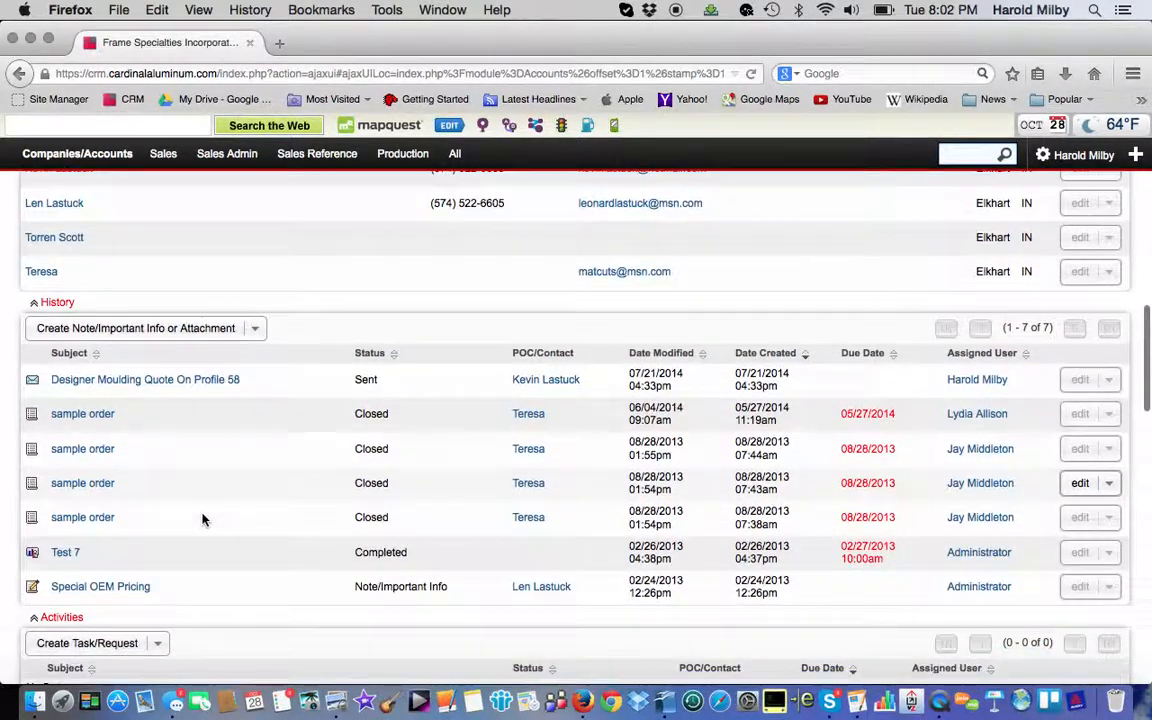
scroll(202, 515, "down", 4)
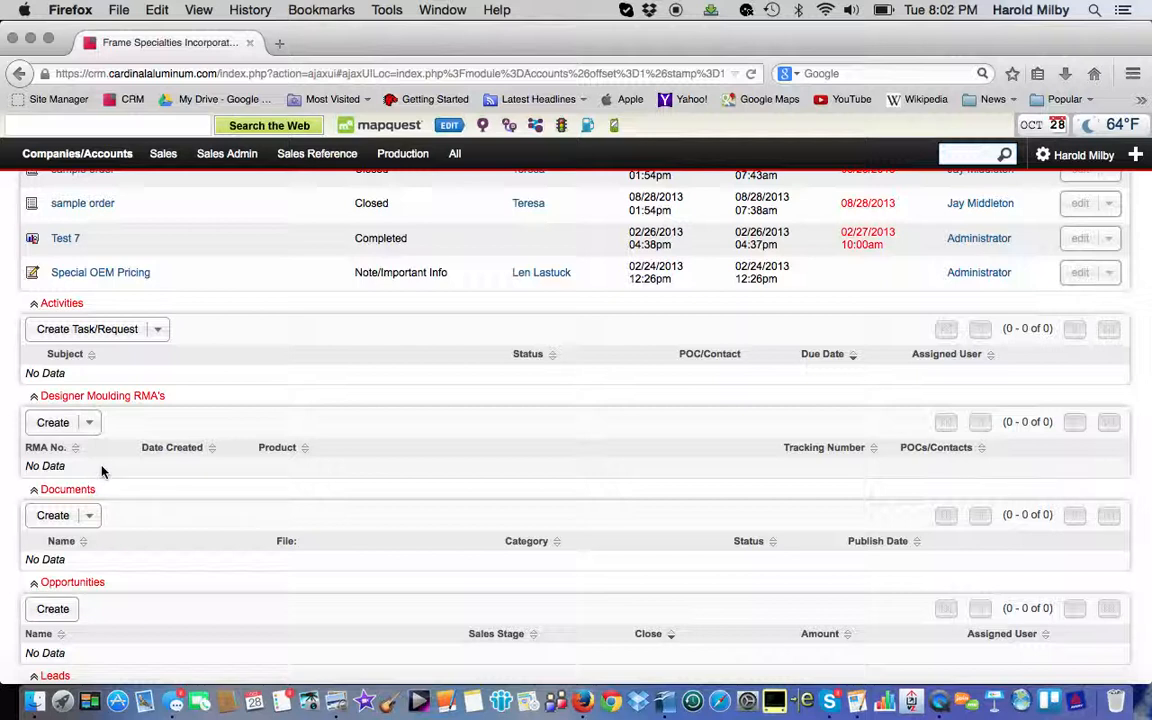
left_click(54, 424)
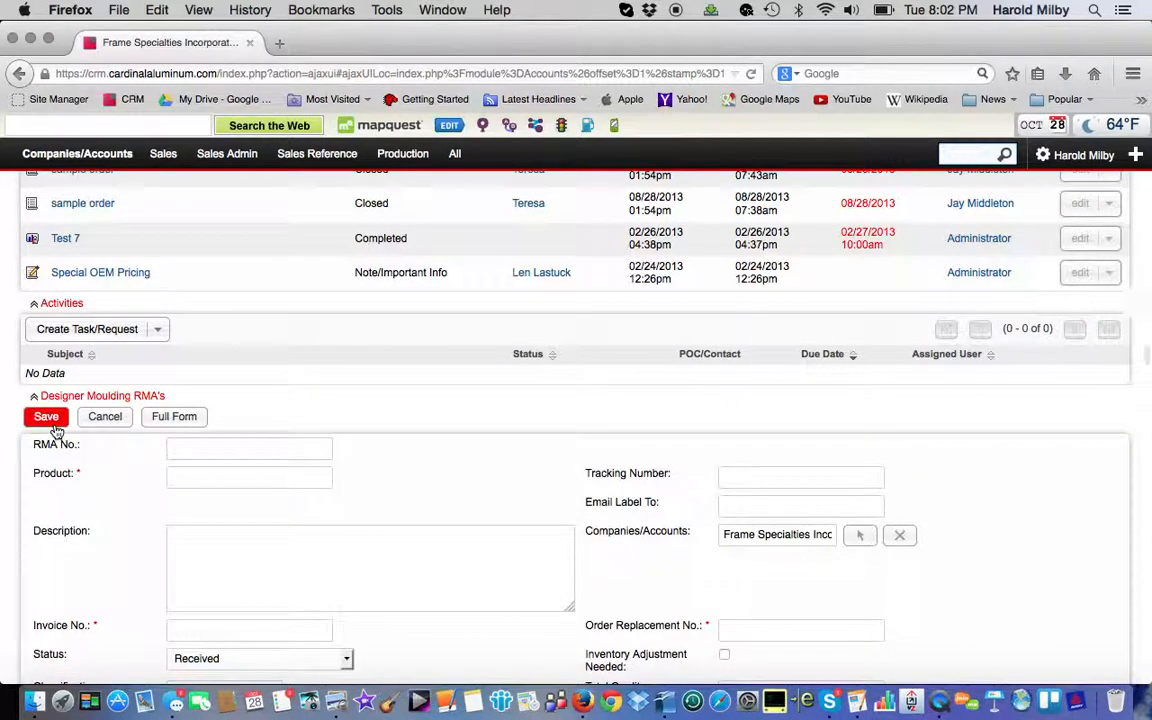
Review the Status and Classification options in the new RMA form without changing the selections.
scroll(463, 479, "down", 4)
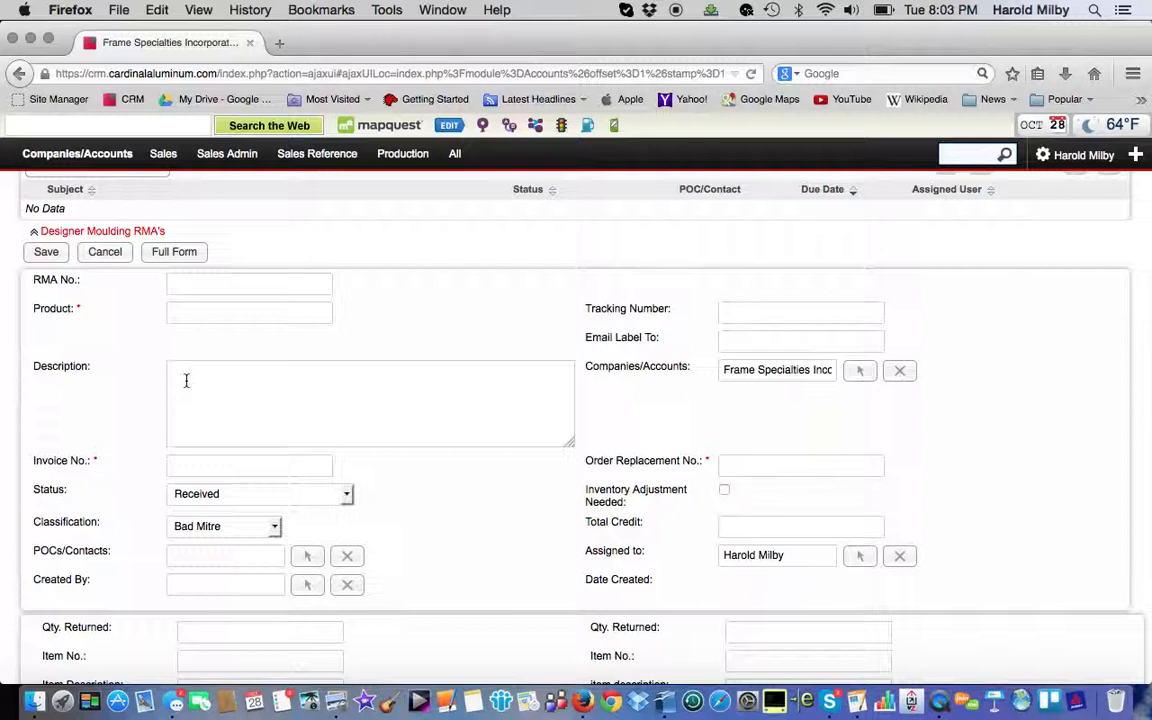
left_click(181, 467)
left_click(724, 492)
left_click(347, 494)
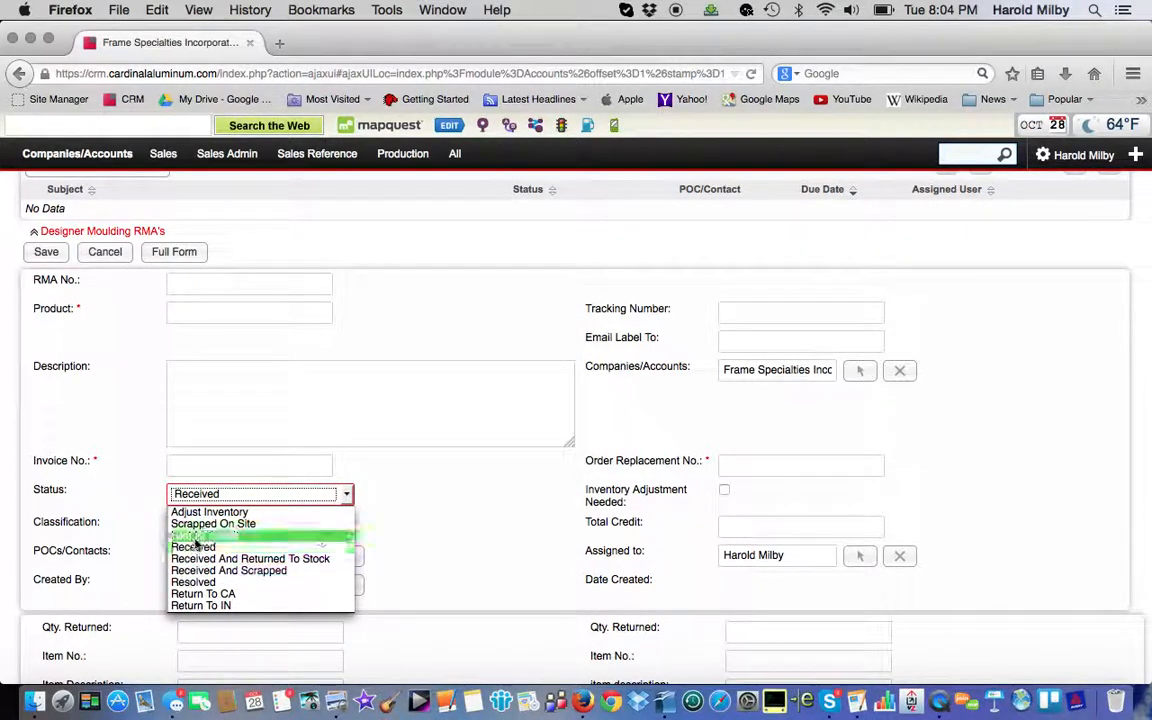
left_click(401, 496)
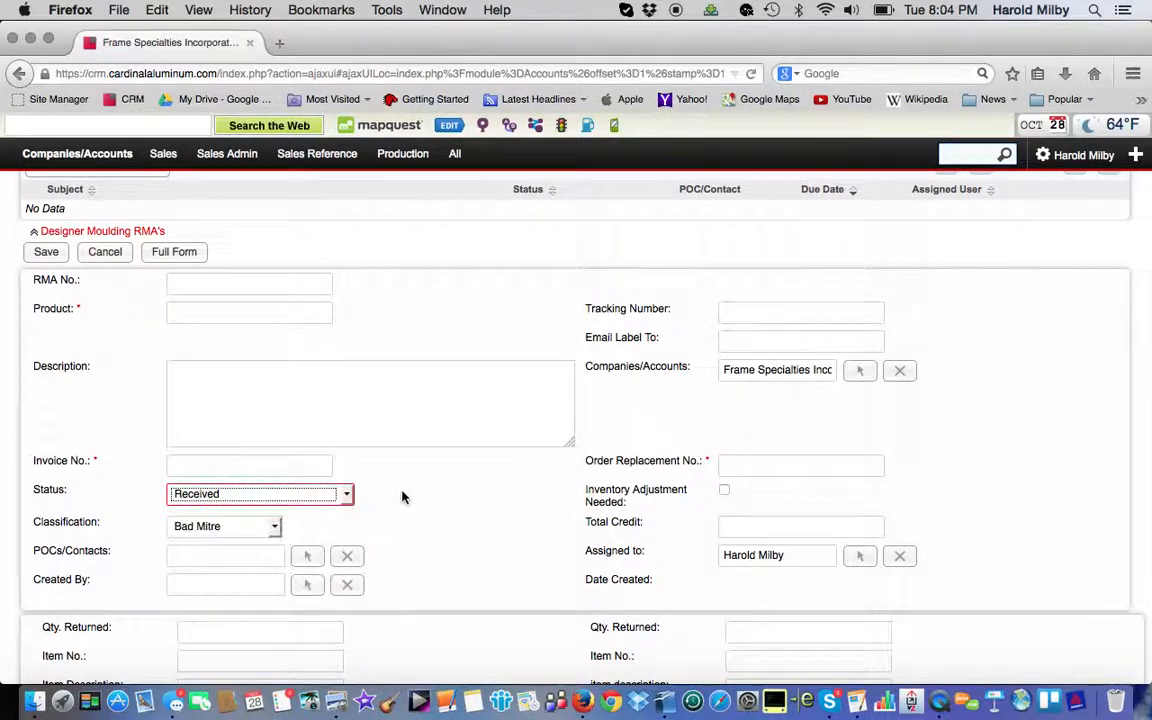
left_click(275, 527)
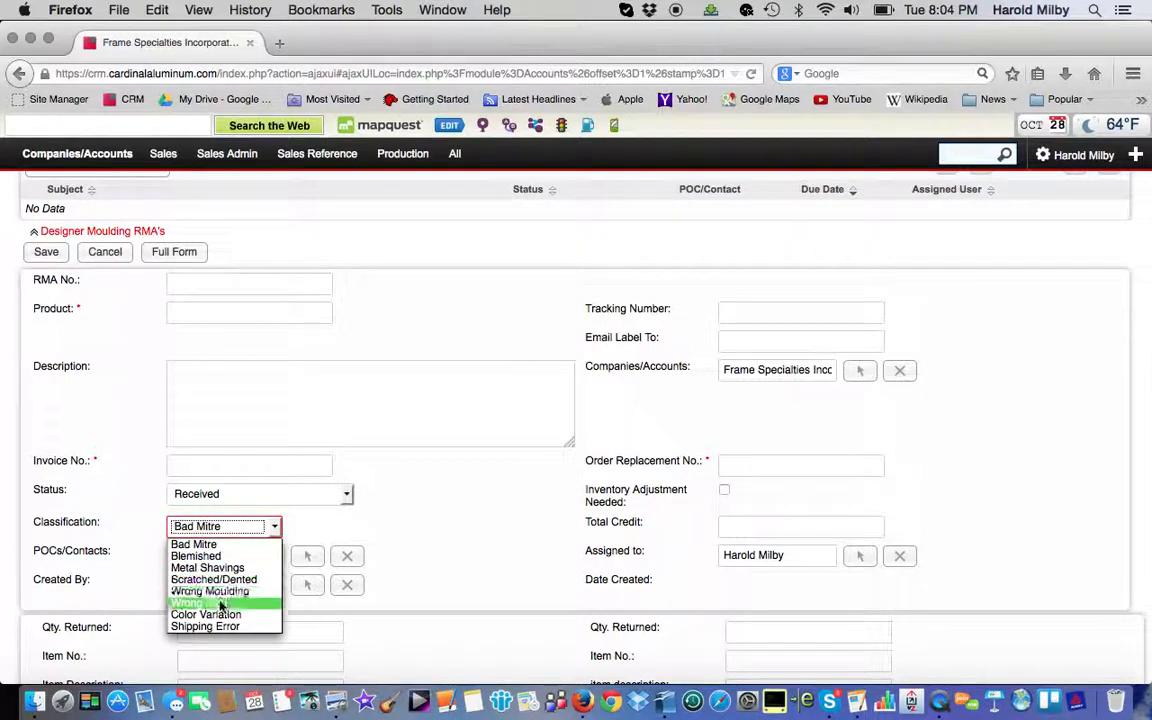
left_click(428, 519)
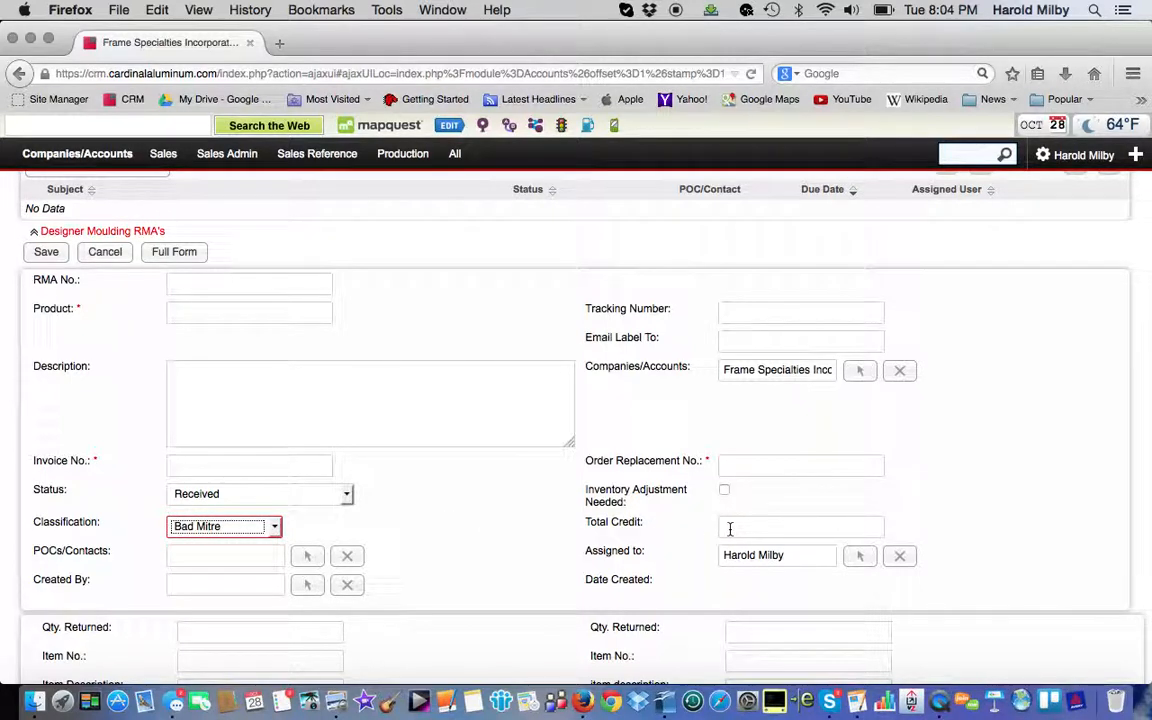
Examine the new RMA form's assignment fields, four returned-item blocks and warehouse section.
scroll(648, 570, "down", 2)
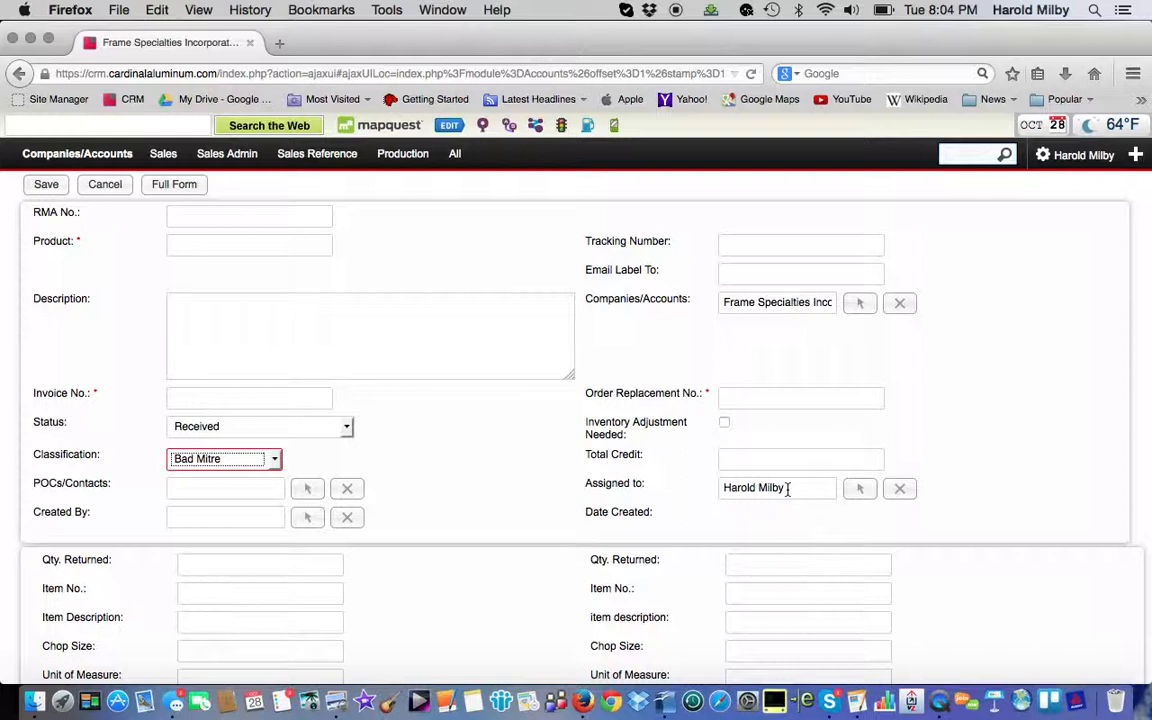
scroll(494, 504, "down", 3)
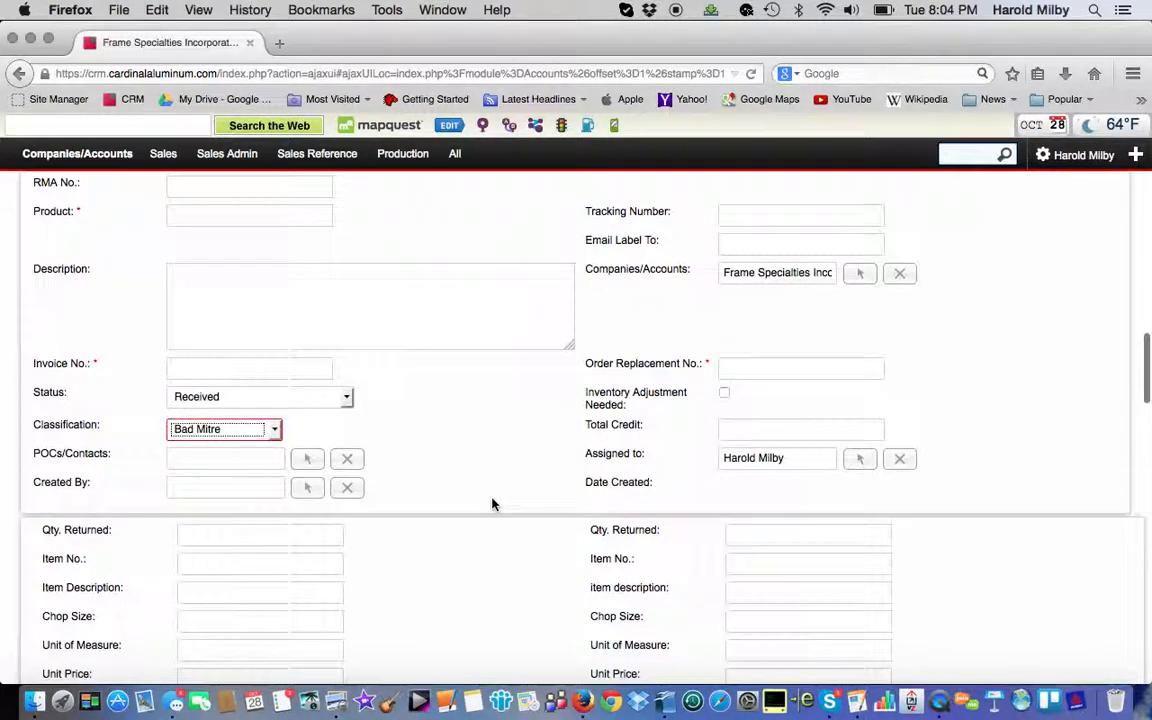
scroll(492, 504, "down", 5)
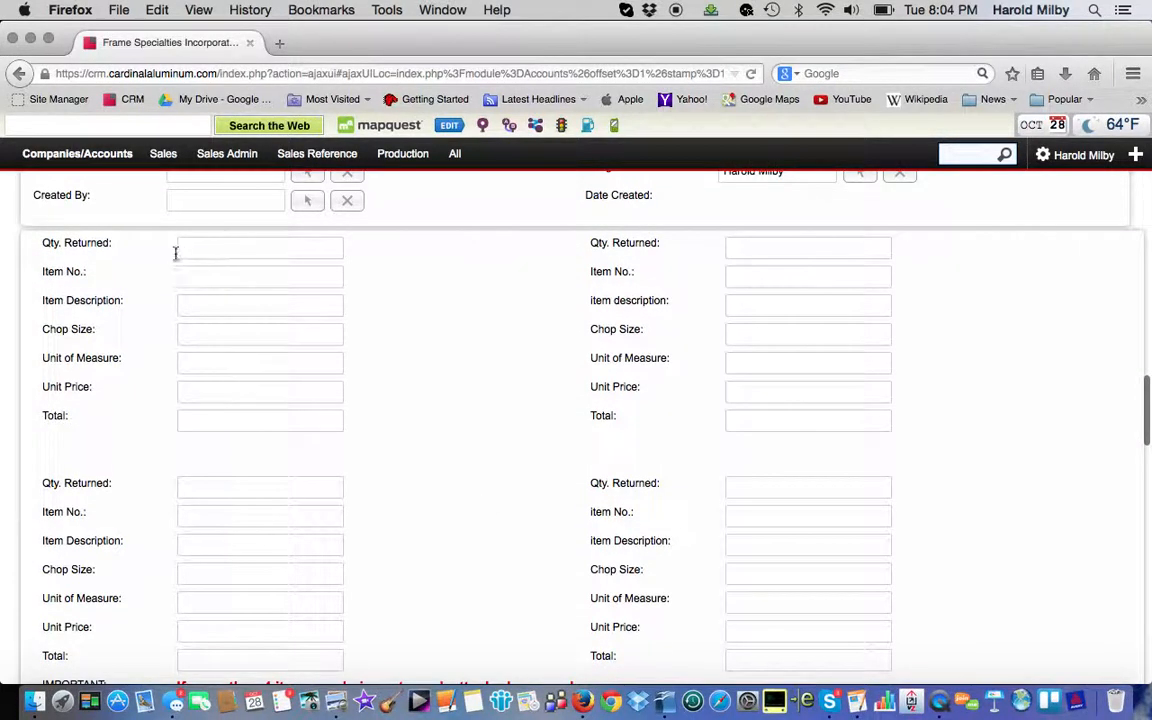
mouse_move(193, 253)
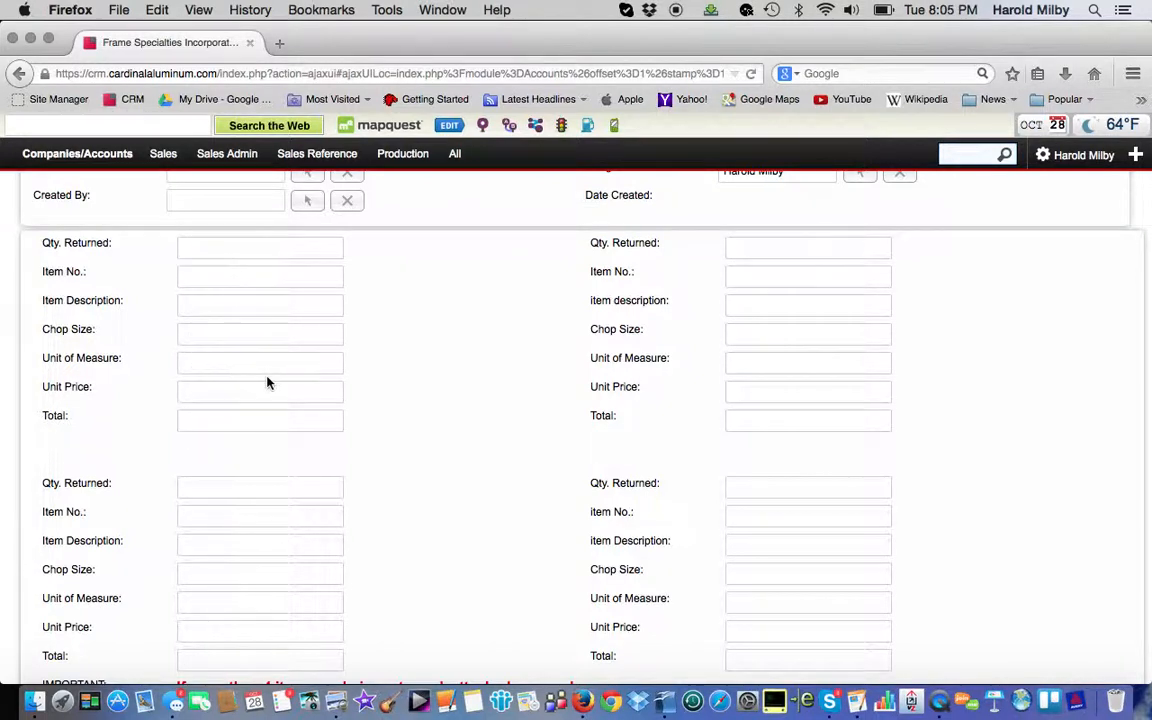
scroll(437, 513, "down", 1)
scroll(437, 513, "down", 5)
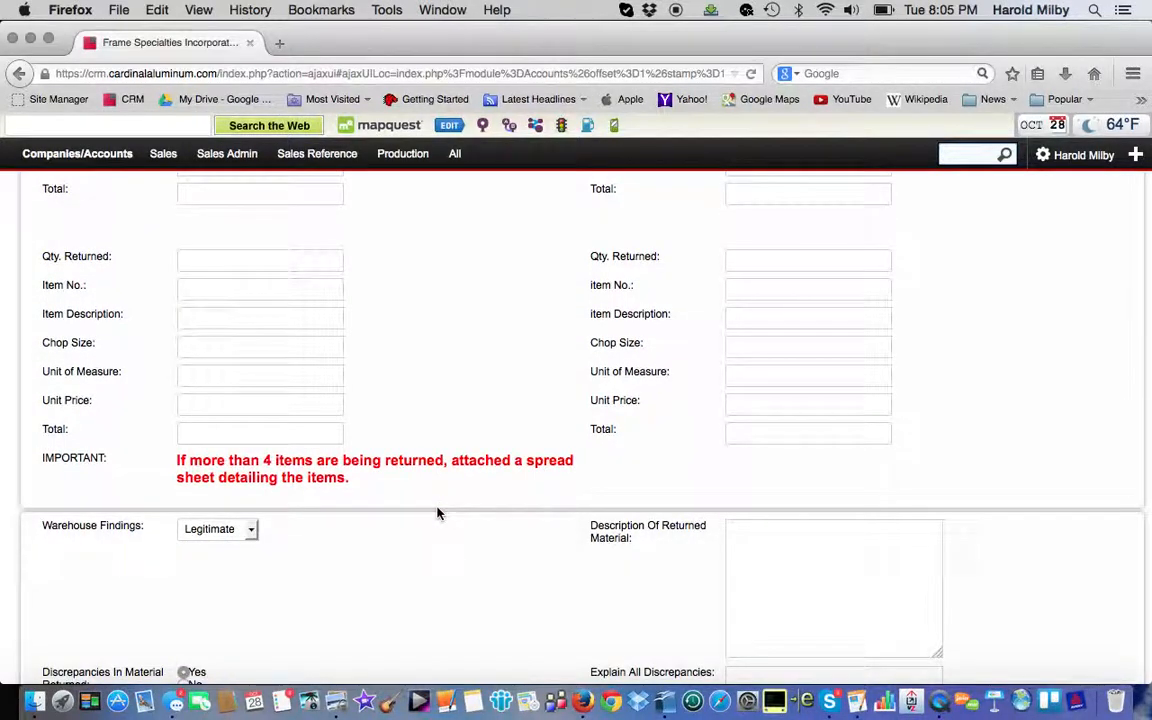
scroll(437, 513, "down", 4)
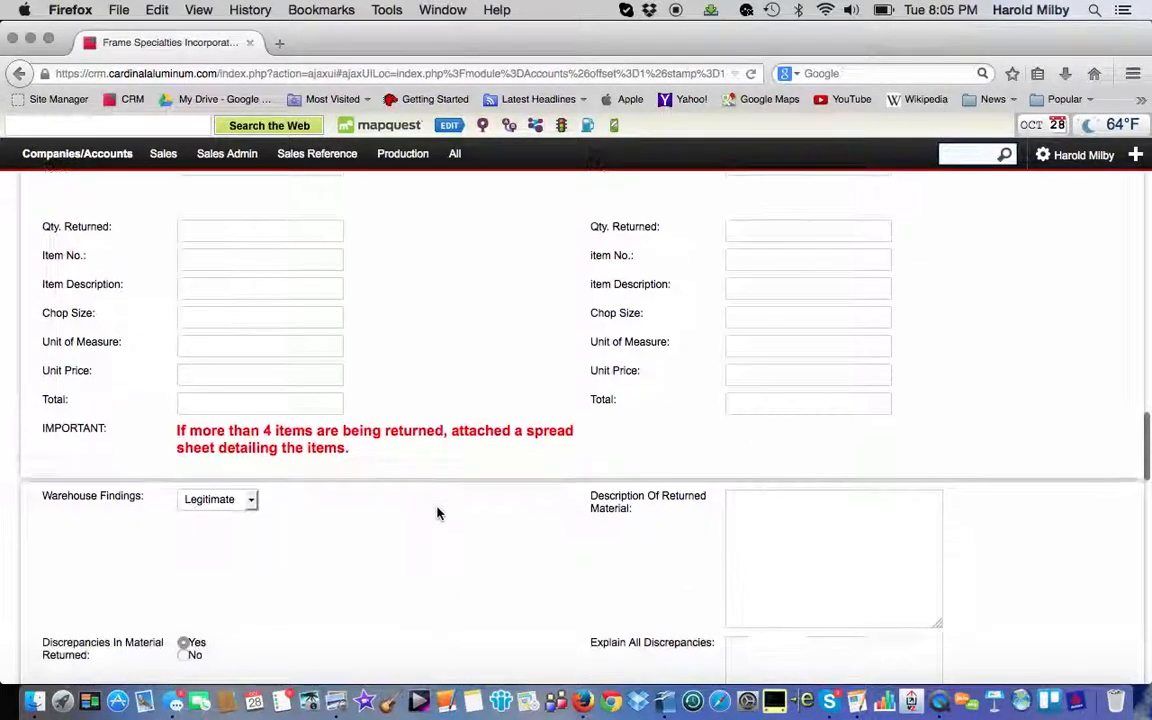
scroll(437, 513, "down", 2)
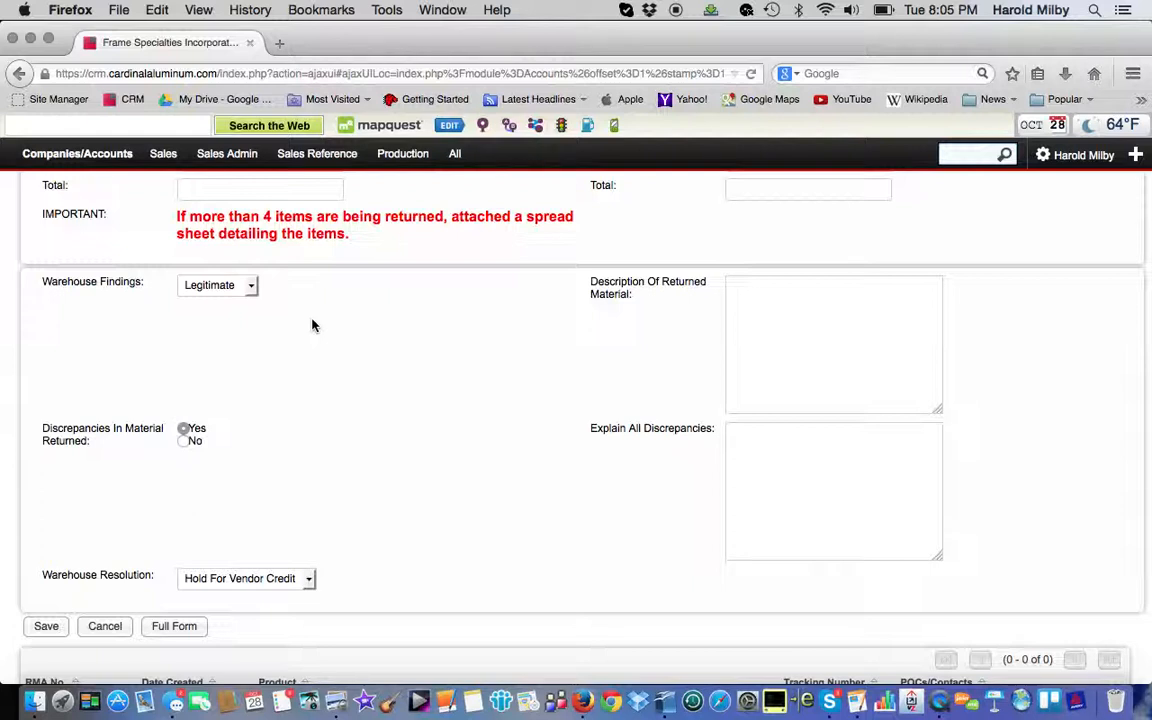
Review the Warehouse Findings options and activate the Description Of Returned Material field.
left_click(251, 286)
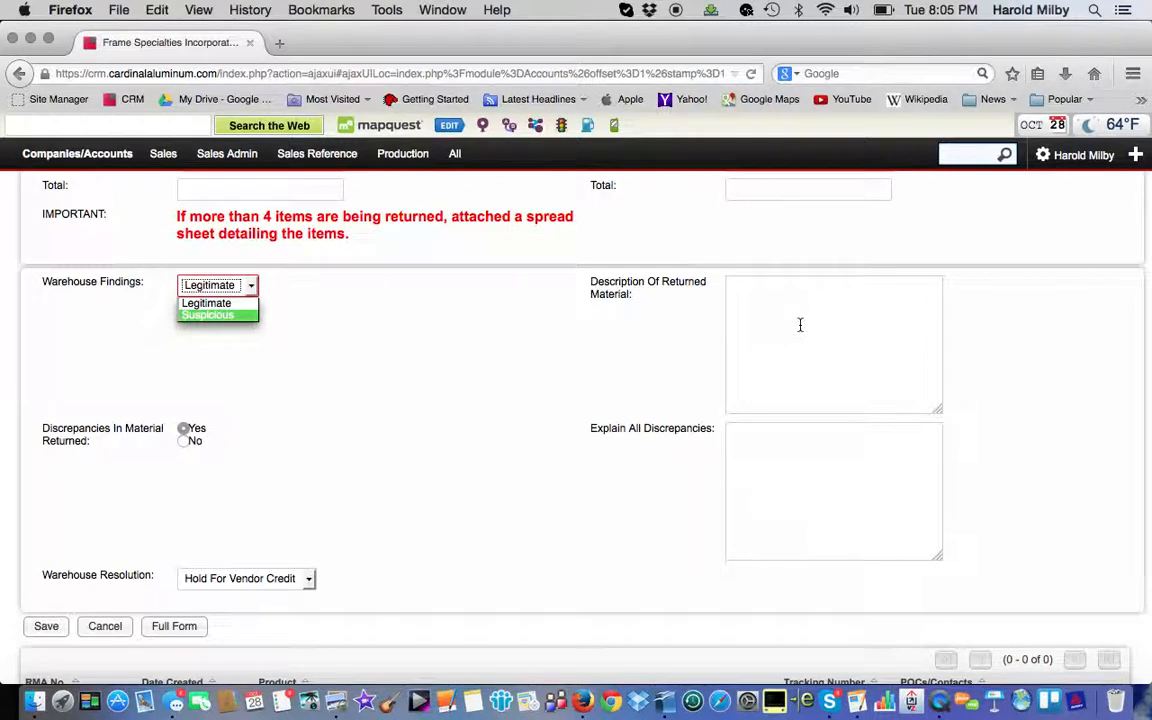
left_click(732, 299)
left_click(740, 290)
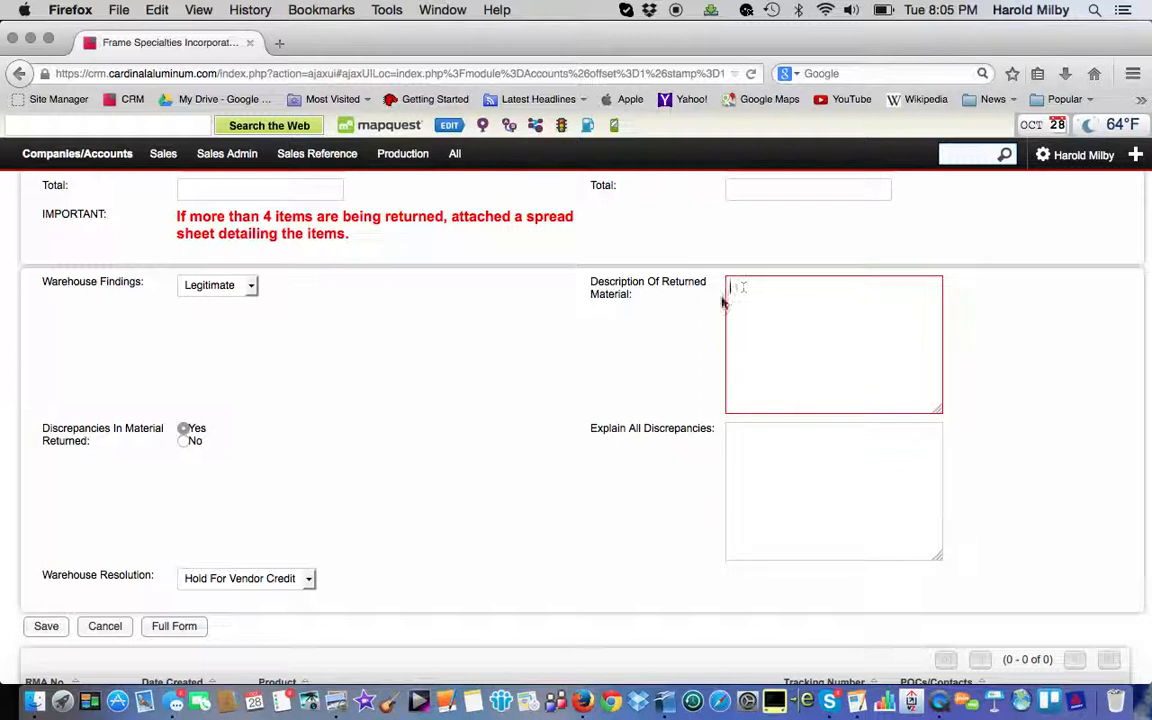
Switch Discrepancies In Material Returned to No and back to Yes.
left_click(184, 429)
left_click(183, 429)
left_click(184, 442)
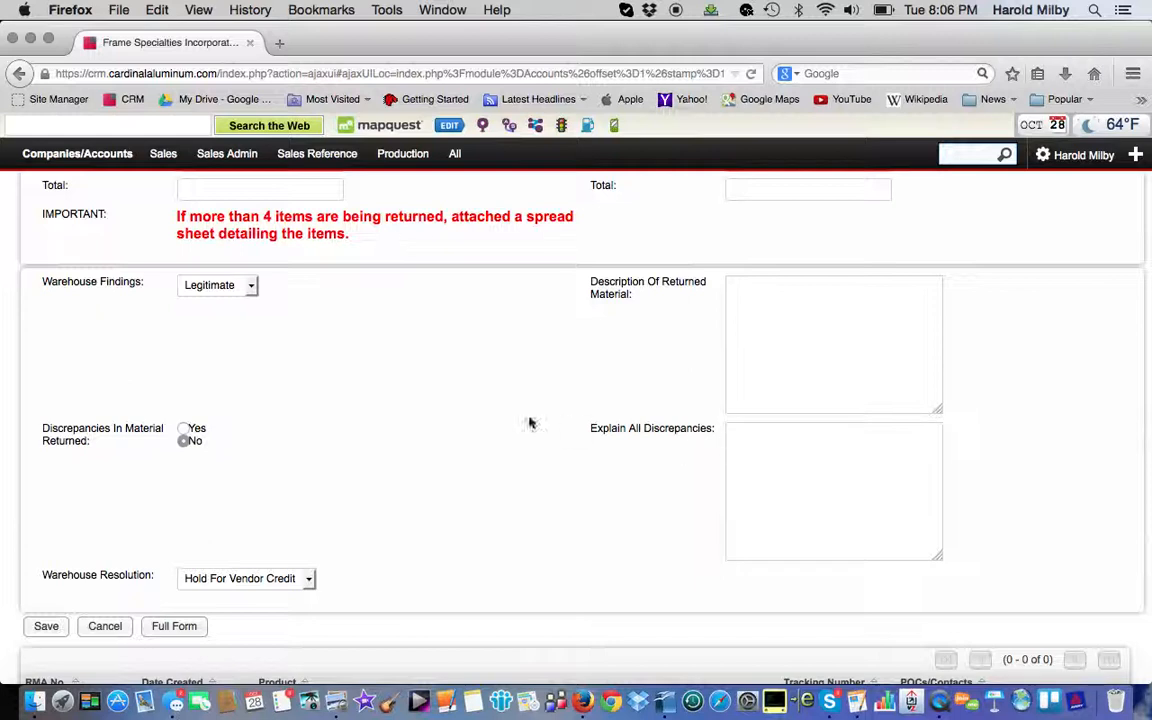
left_click(183, 429)
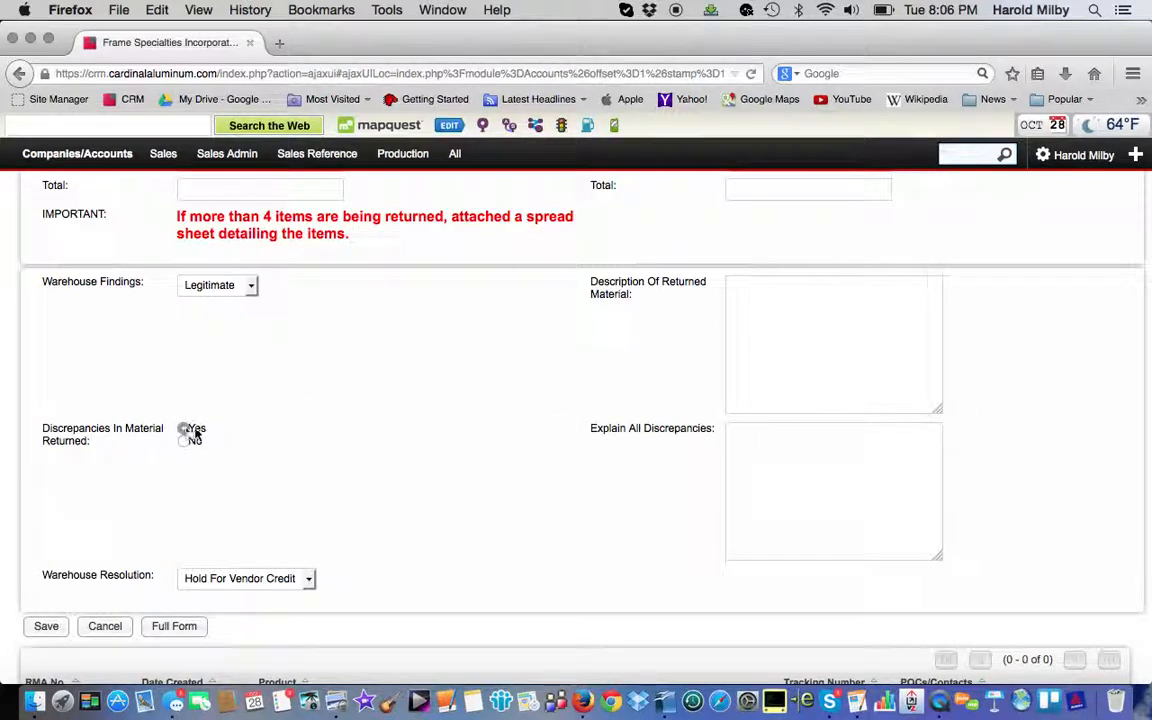
Activate the Explain All Discrepancies field and review the Warehouse Resolution options without changing the selection.
left_click(743, 437)
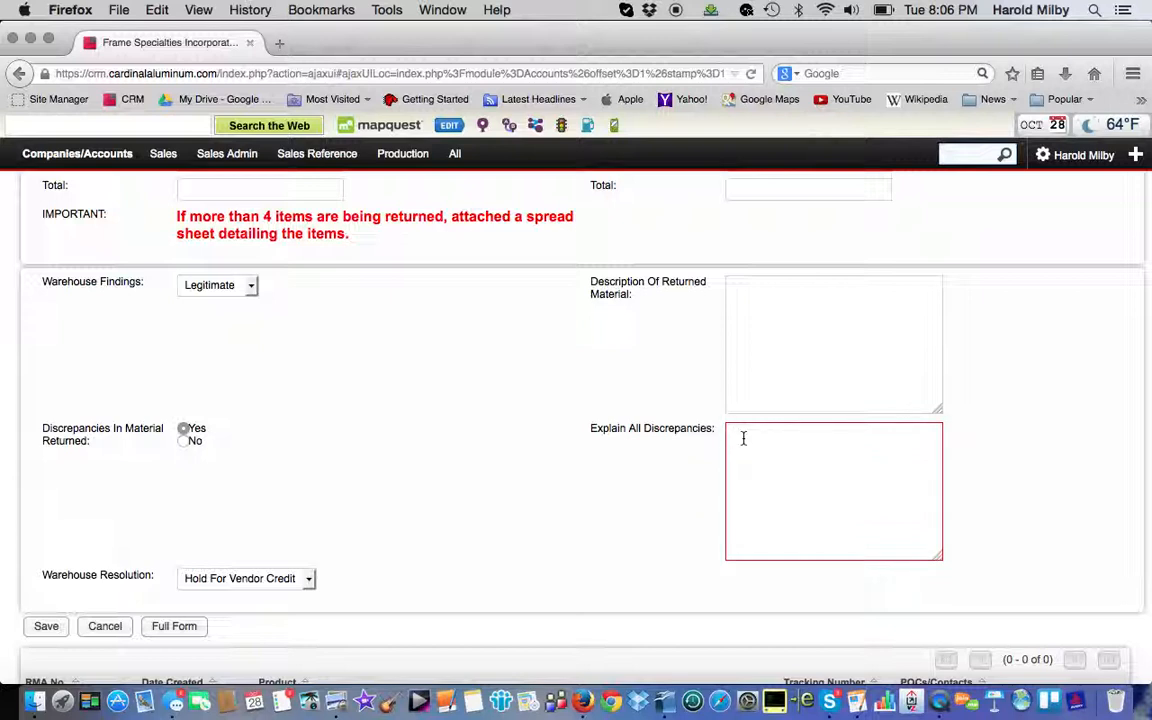
left_click(312, 583)
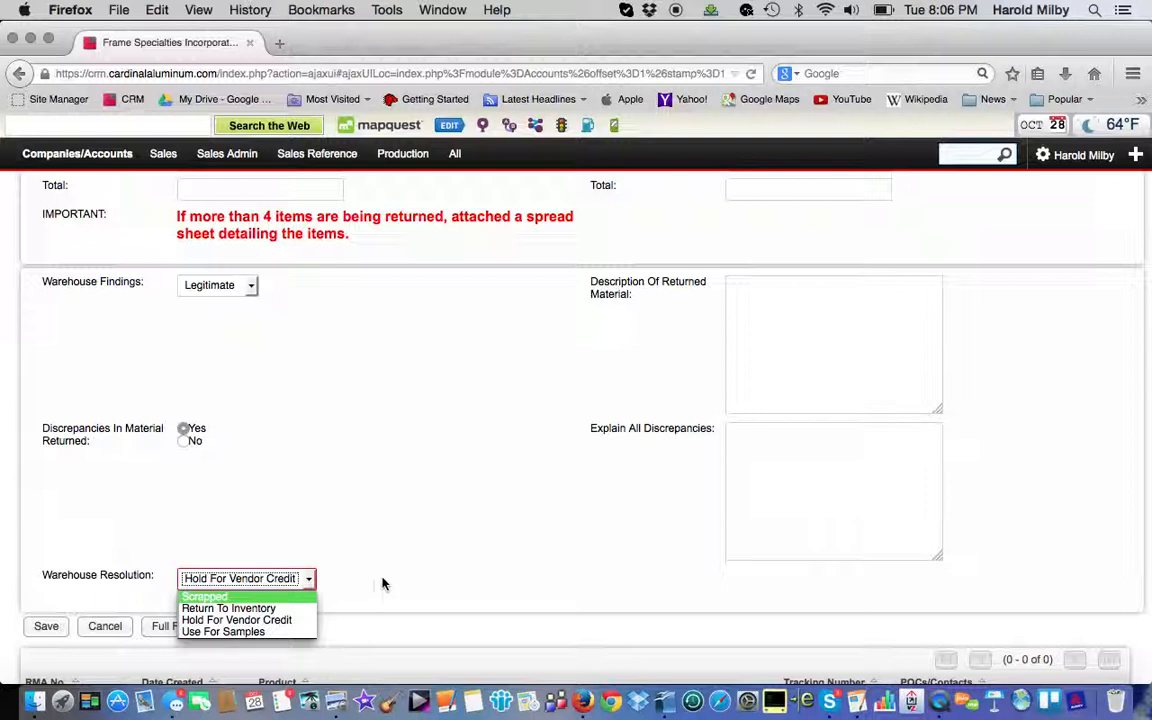
scroll(486, 517, "down", 3)
scroll(485, 518, "up", 4)
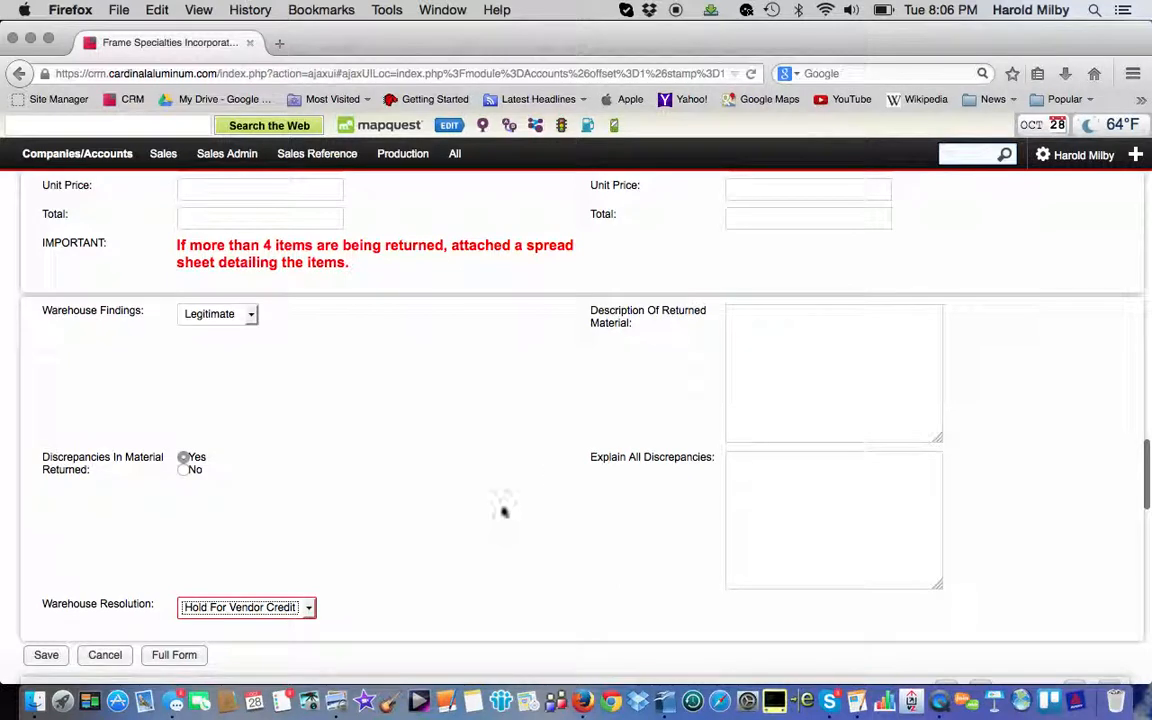
Reassign the new RMA to a different employee in its Assigned to field.
scroll(636, 448, "up", 2)
scroll(636, 448, "up", 6)
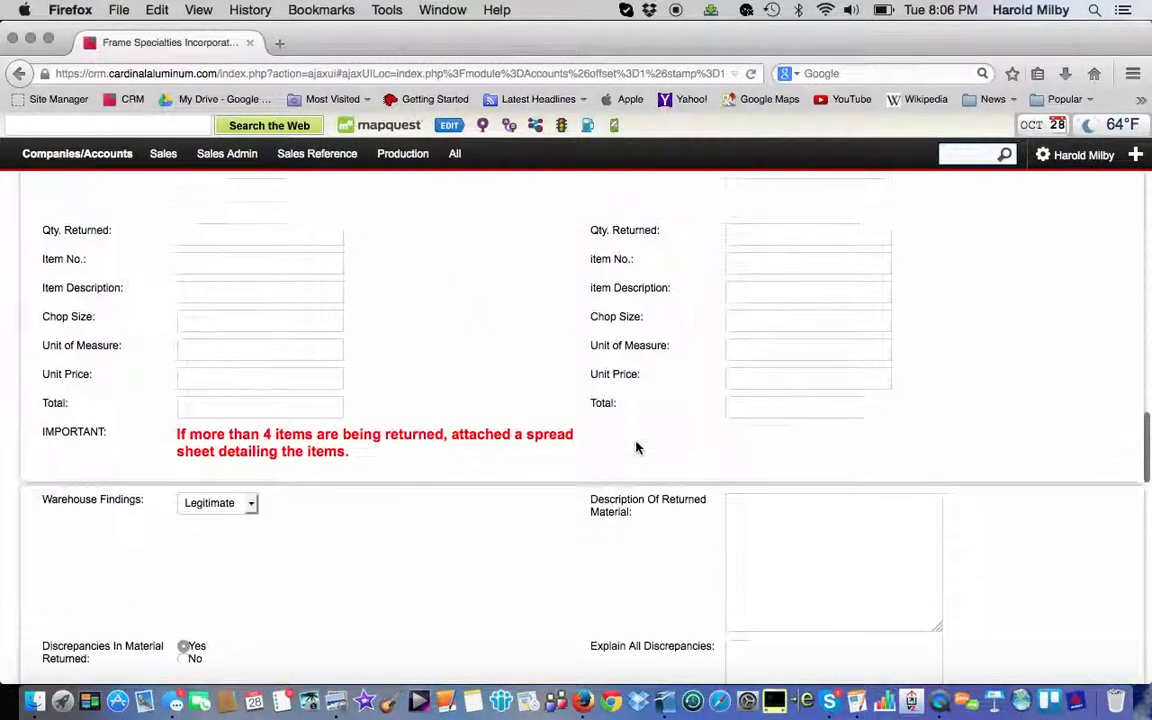
scroll(636, 428, "up", 5)
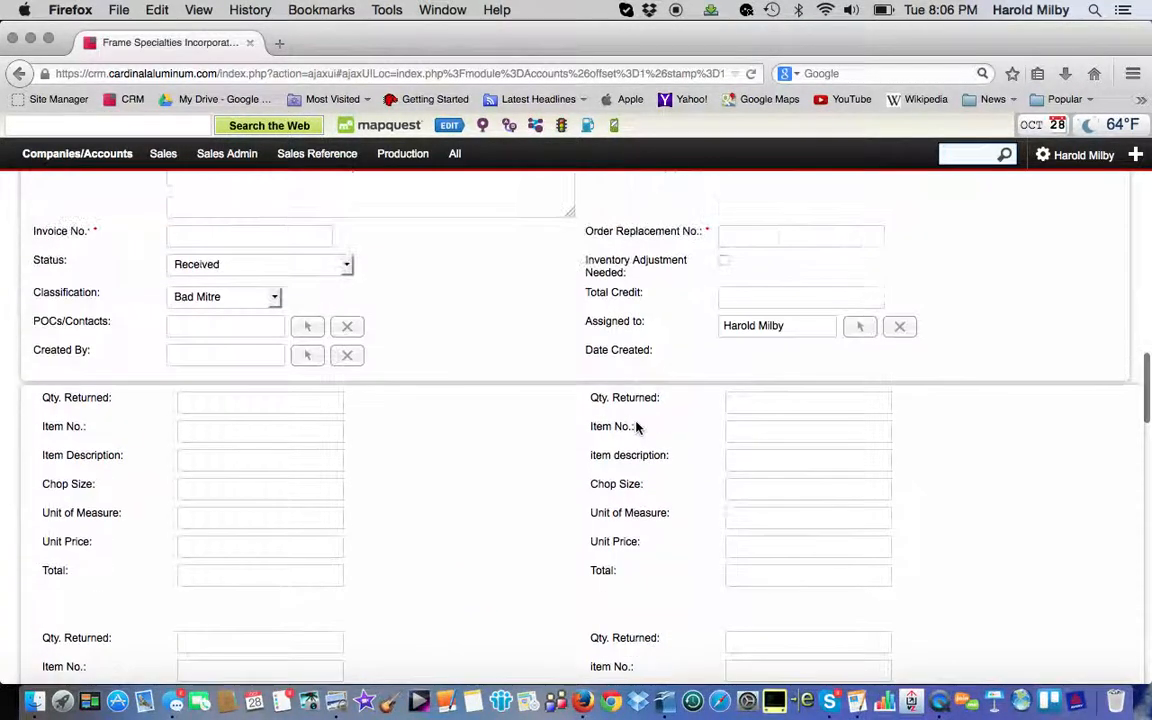
left_click_drag(786, 412, 699, 413)
type("shelly")
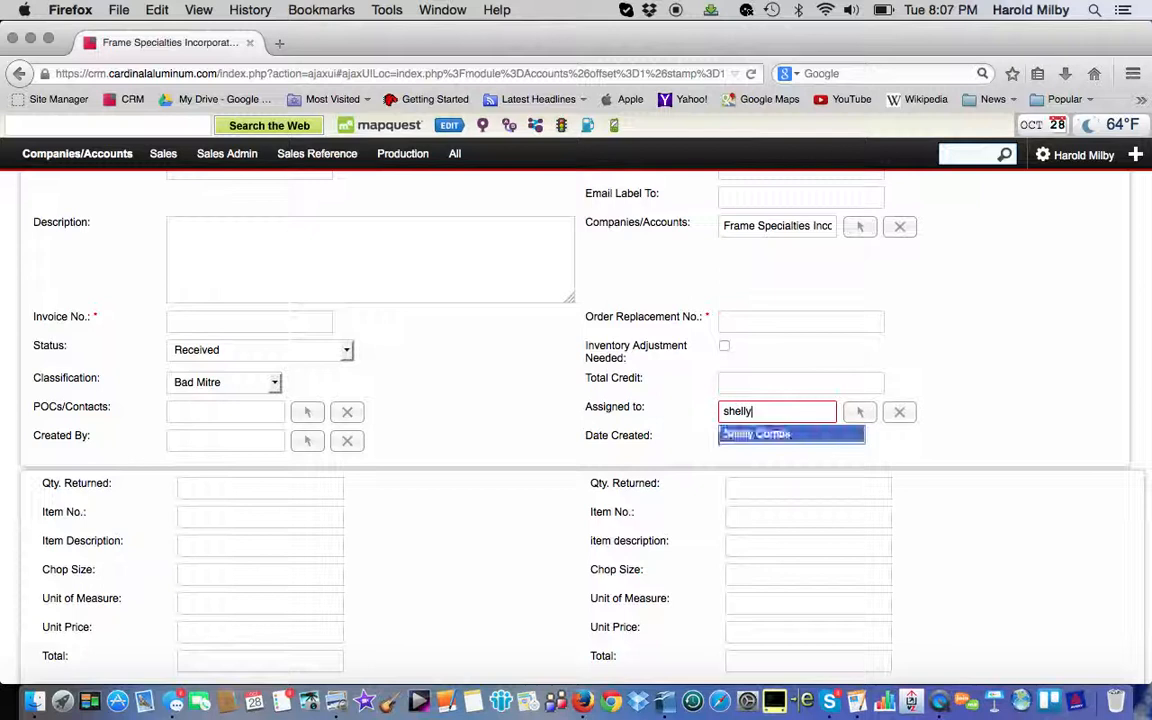
left_click(730, 436)
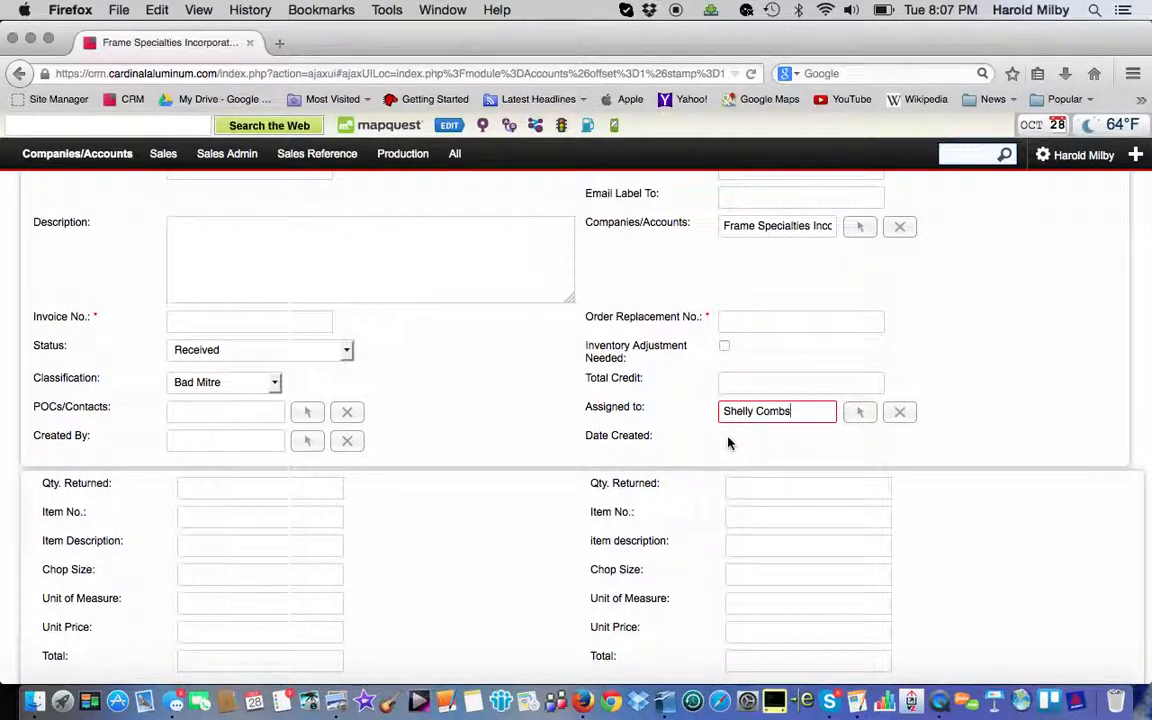
Leave the new RMA form without saving and open the Designer Moulding RMA's list.
scroll(453, 385, "up", 3)
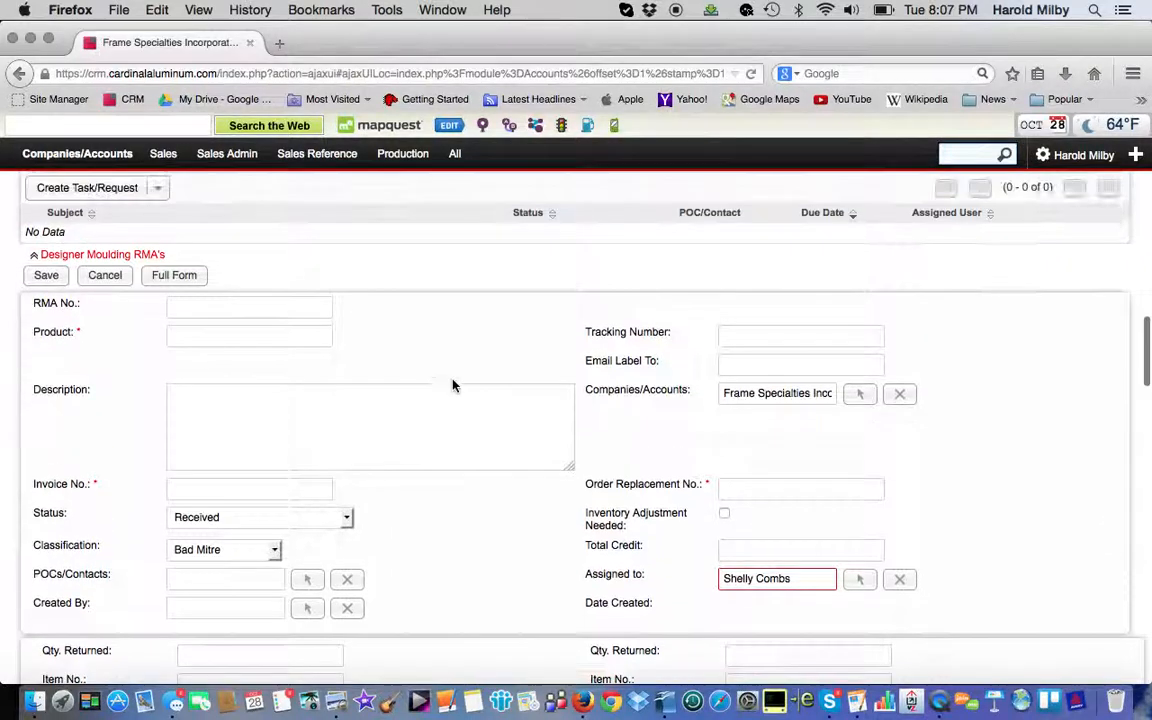
scroll(453, 385, "up", 1)
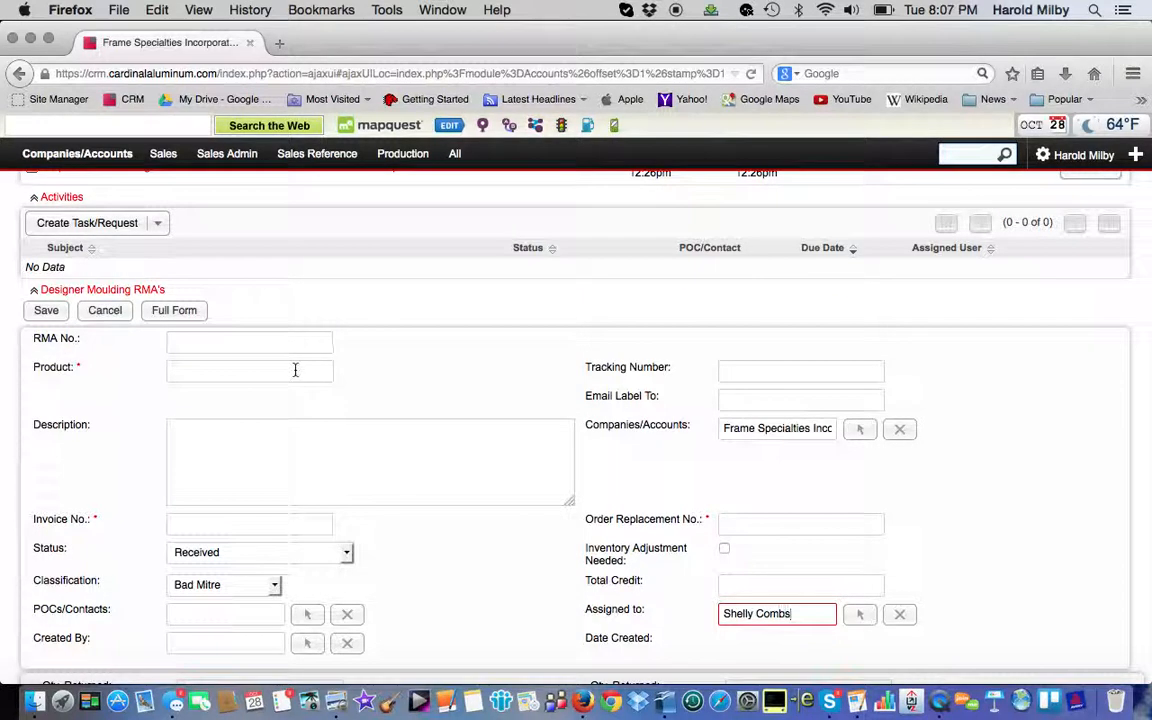
scroll(588, 366, "up", 10)
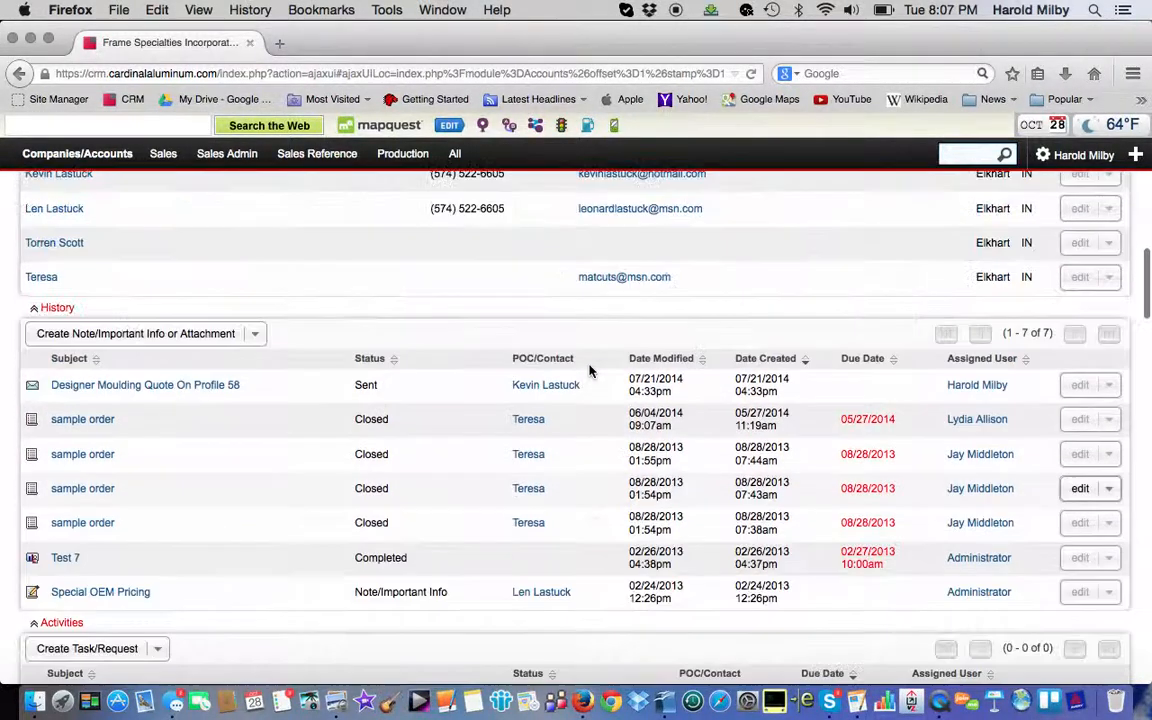
mouse_move(452, 152)
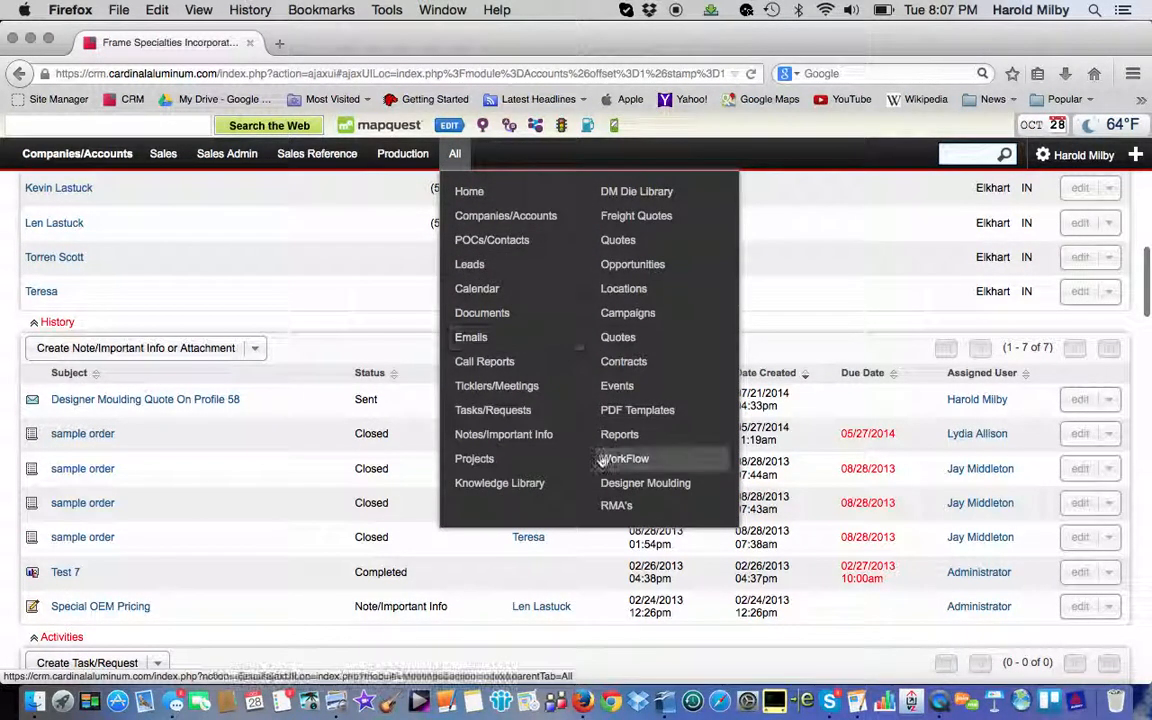
left_click(620, 506)
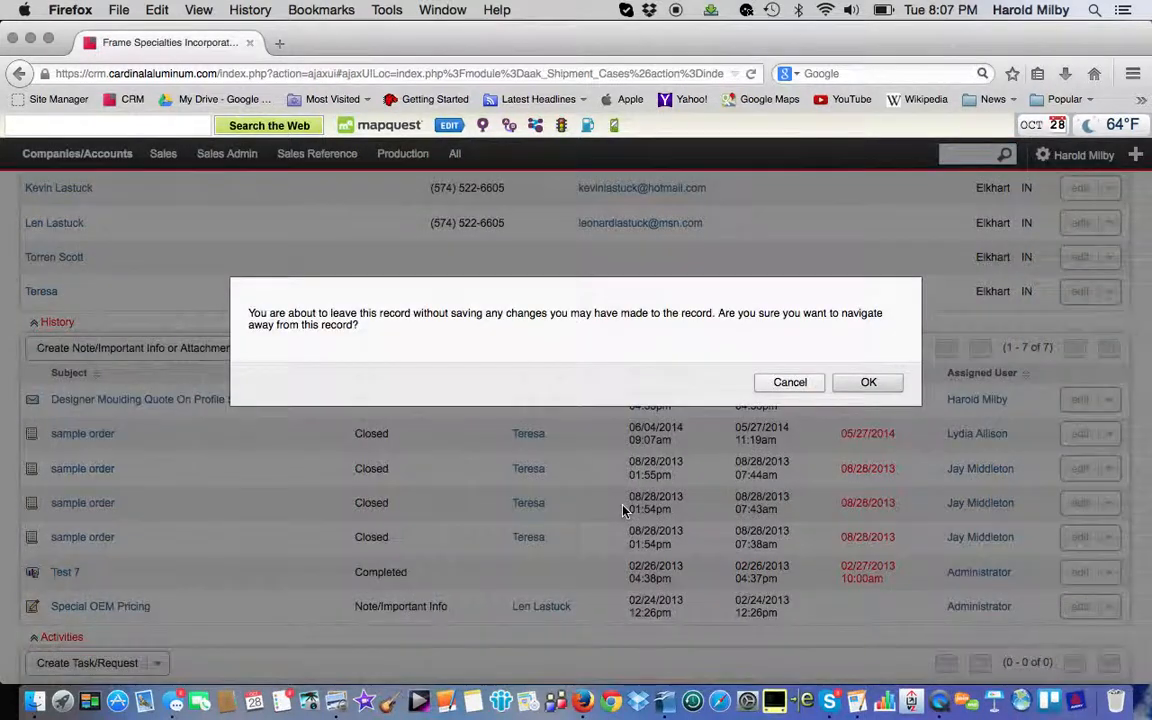
left_click(866, 384)
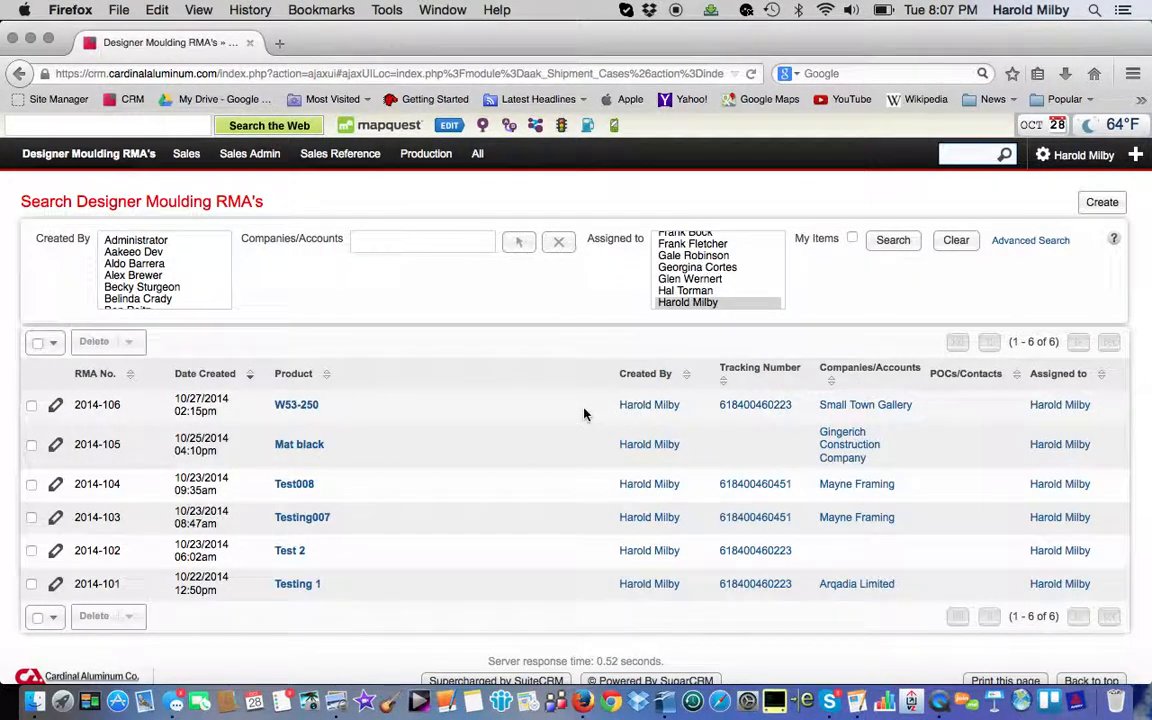
Open the W53-250 RMA record and review its general, returned-product and warehouse information.
left_click(301, 409)
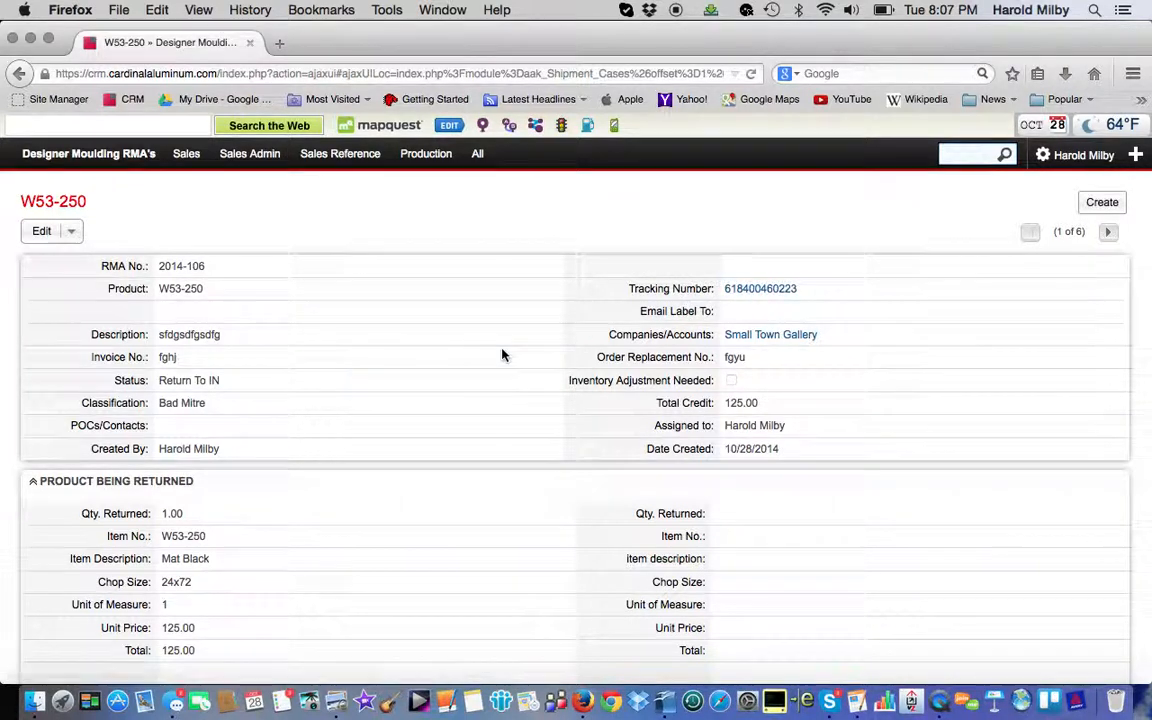
scroll(378, 570, "down", 3)
scroll(378, 570, "down", 8)
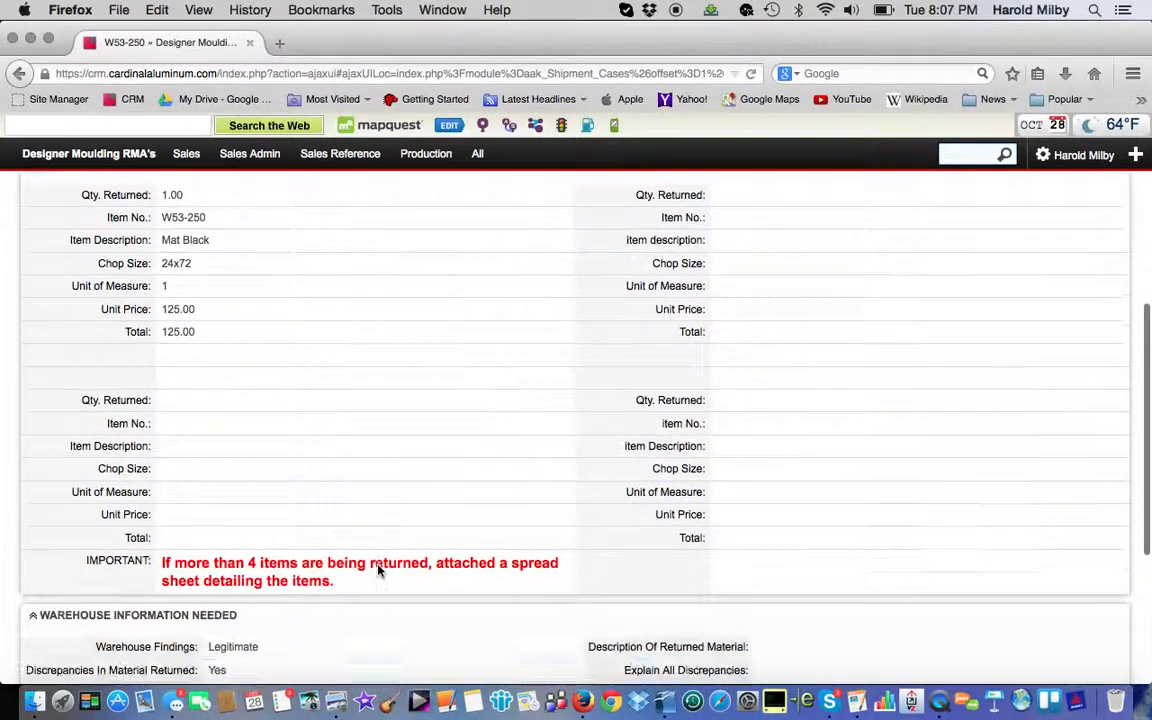
scroll(378, 570, "down", 3)
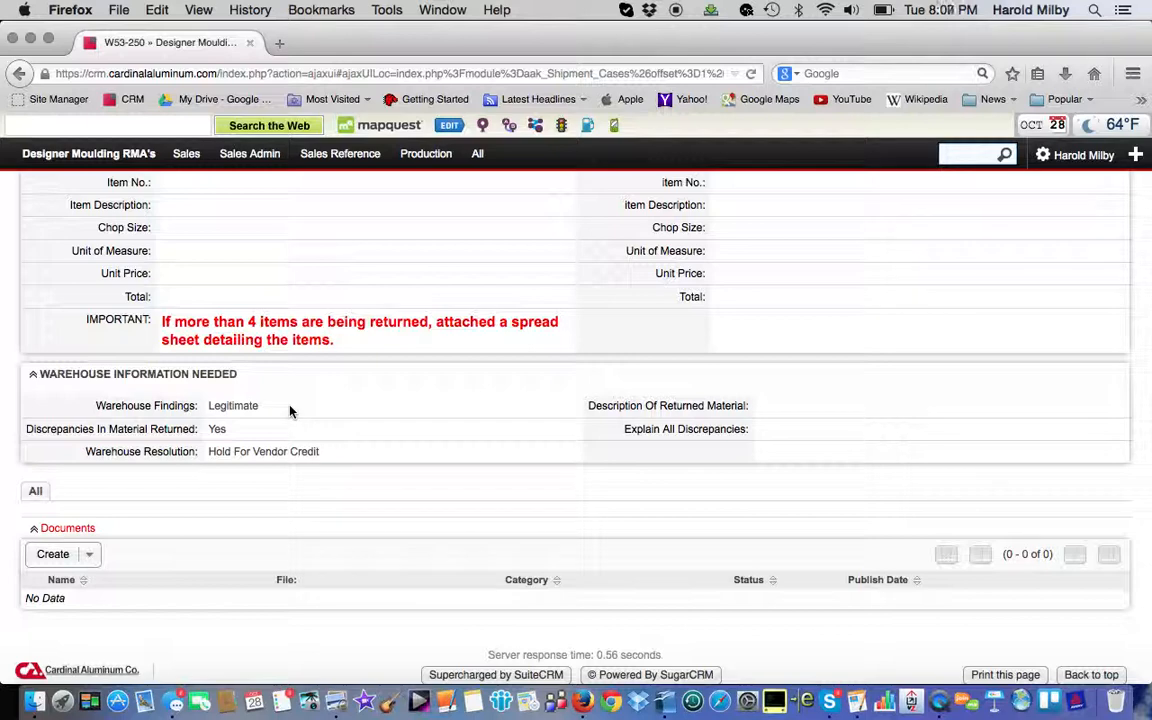
scroll(290, 410, "up", 1)
scroll(290, 410, "up", 9)
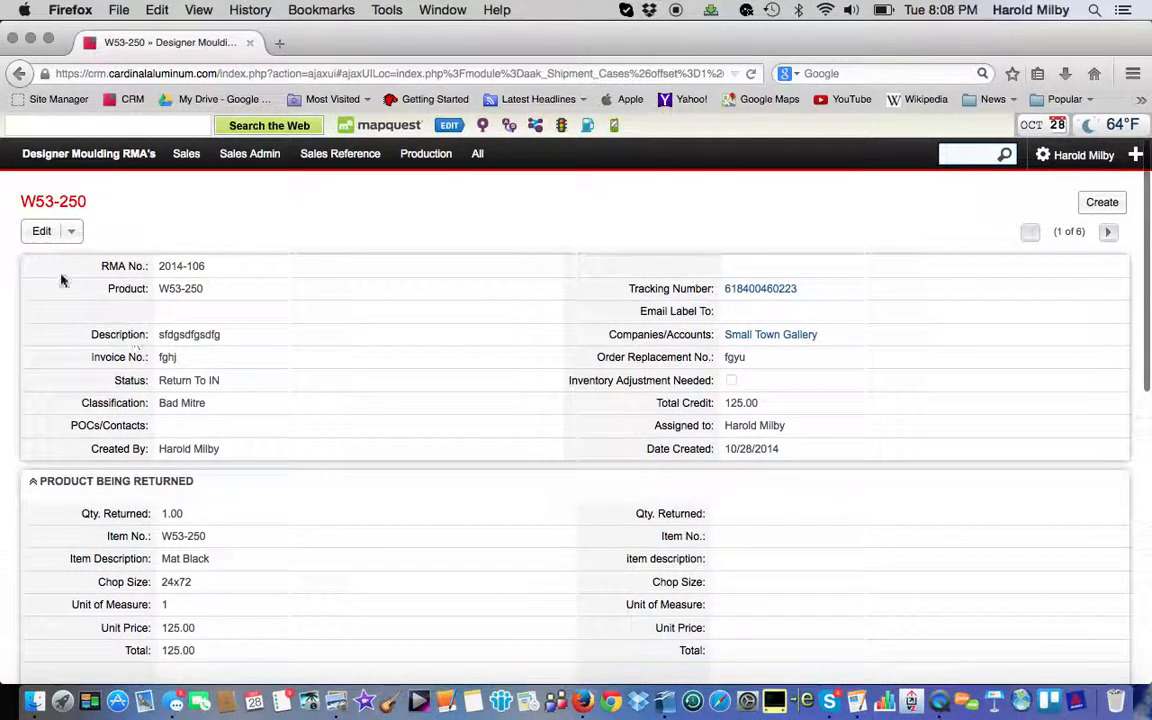
Edit the W53-250 RMA and set its Warehouse Findings to Suspicious.
left_click(40, 231)
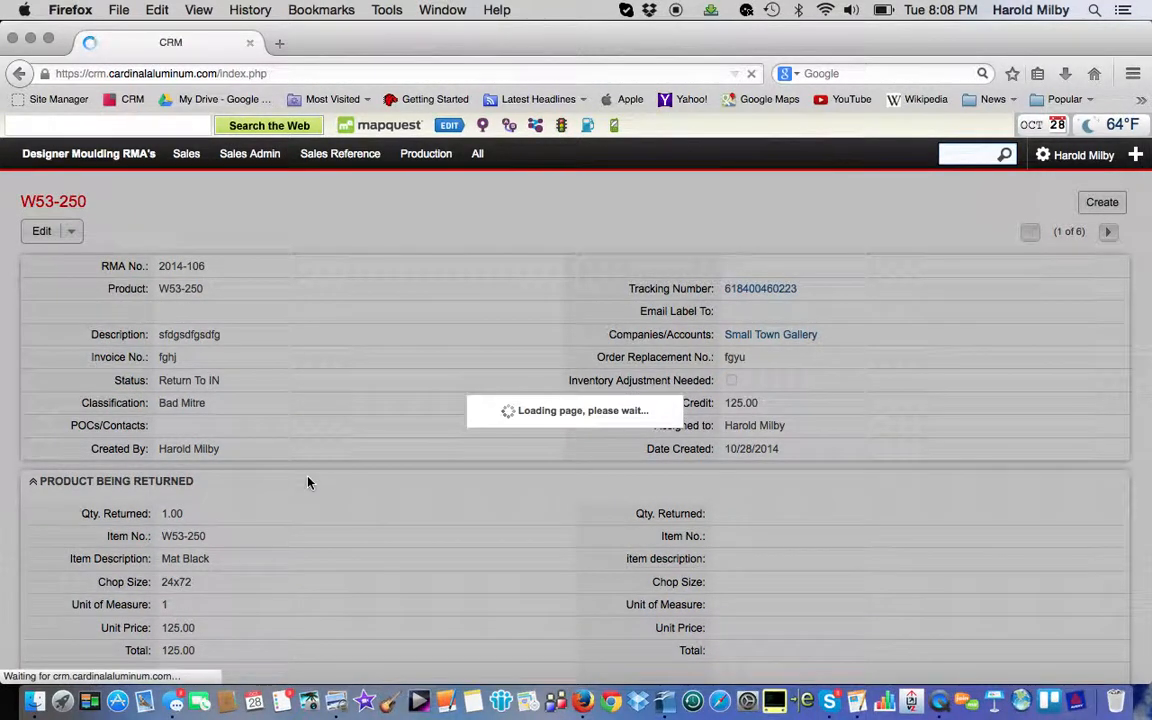
scroll(335, 470, "down", 3)
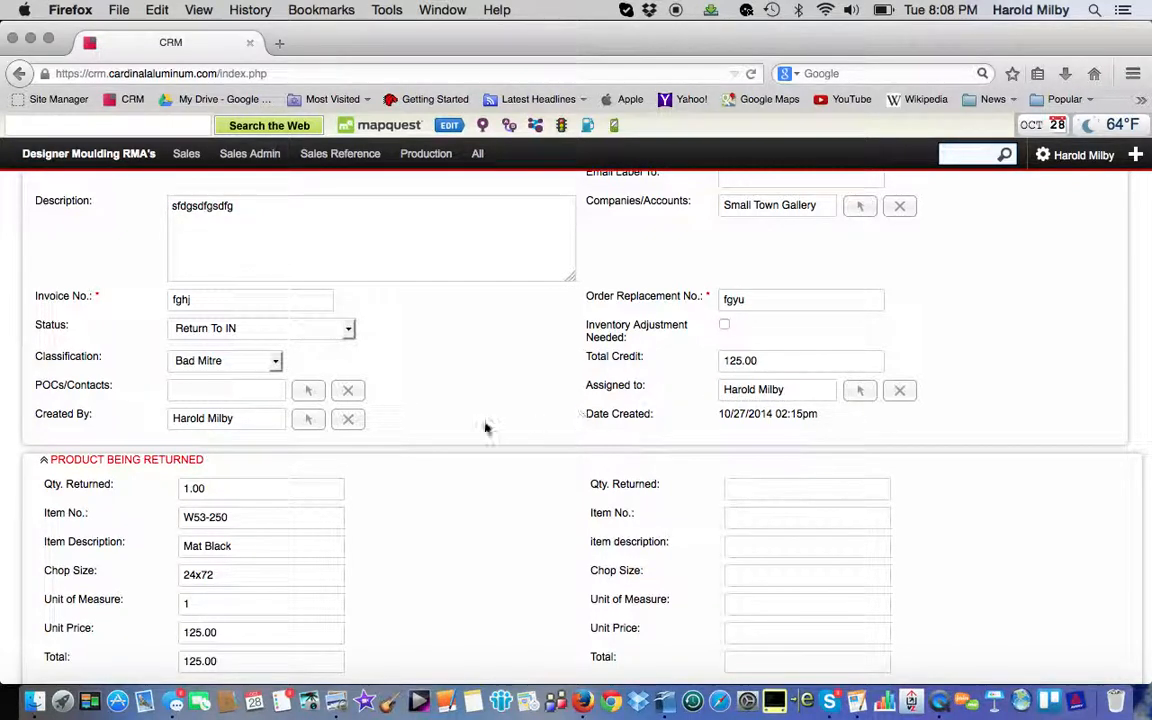
scroll(451, 476, "down", 2)
scroll(451, 476, "down", 5)
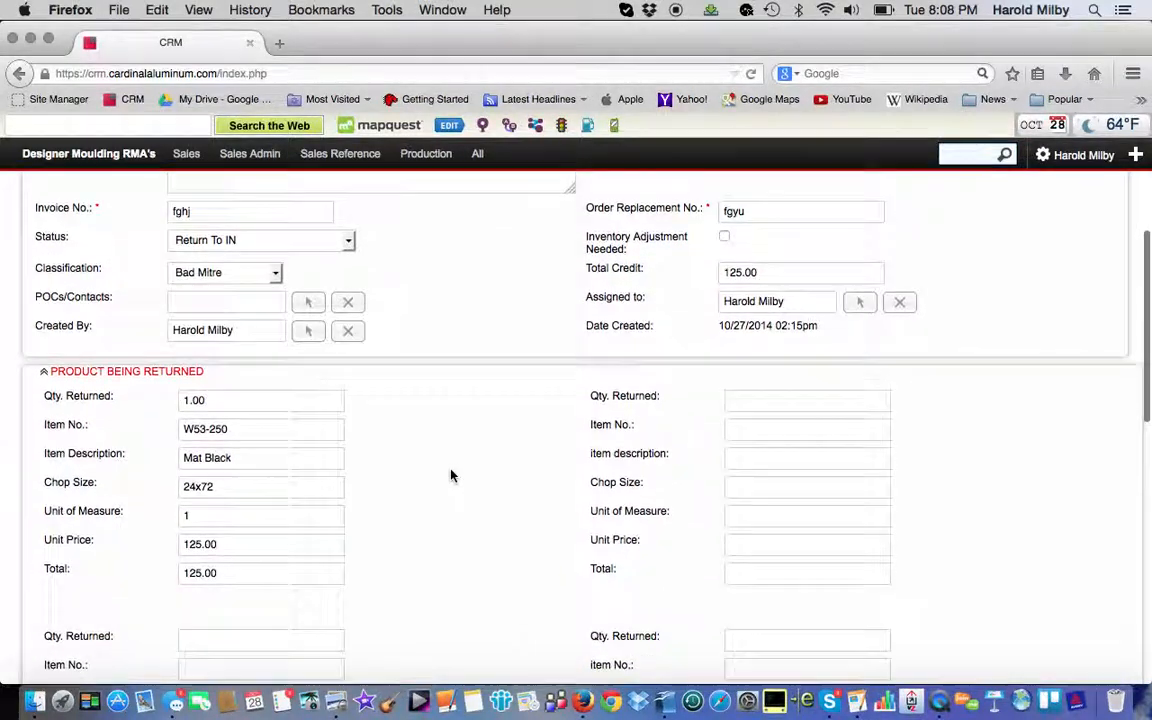
scroll(457, 382, "down", 8)
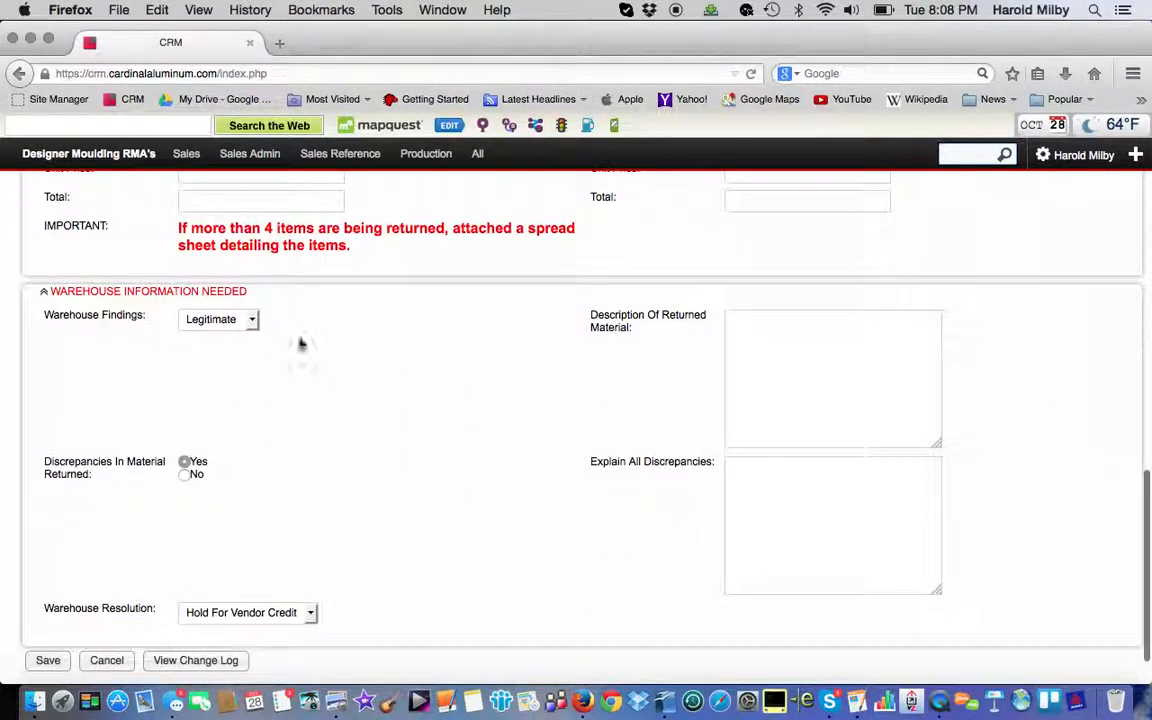
left_click(250, 320)
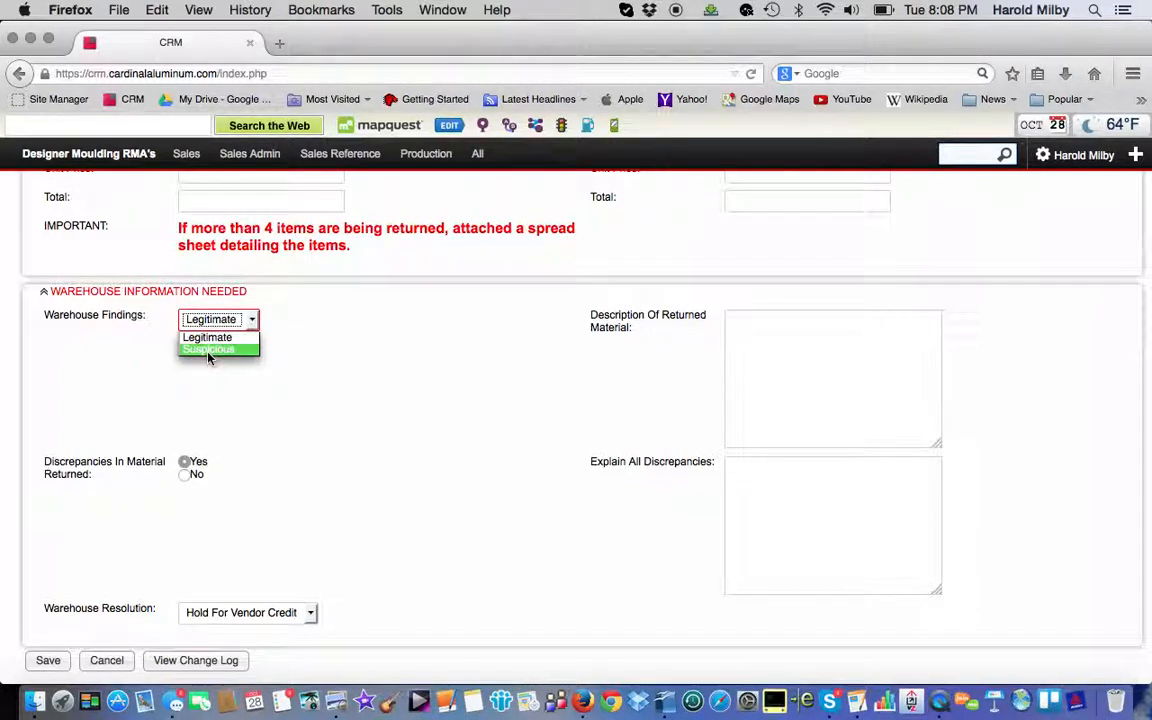
left_click(208, 350)
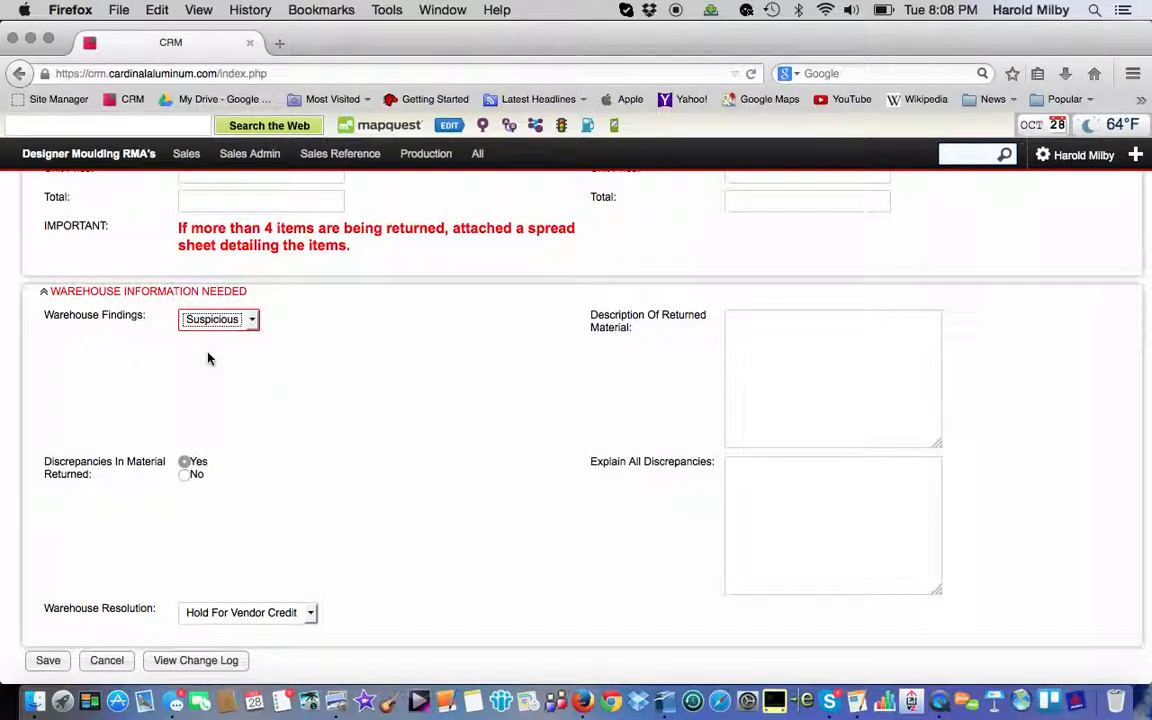
Enter "Looks like customer joined the two short legs together." as the Description Of Returned Material.
left_click(732, 326)
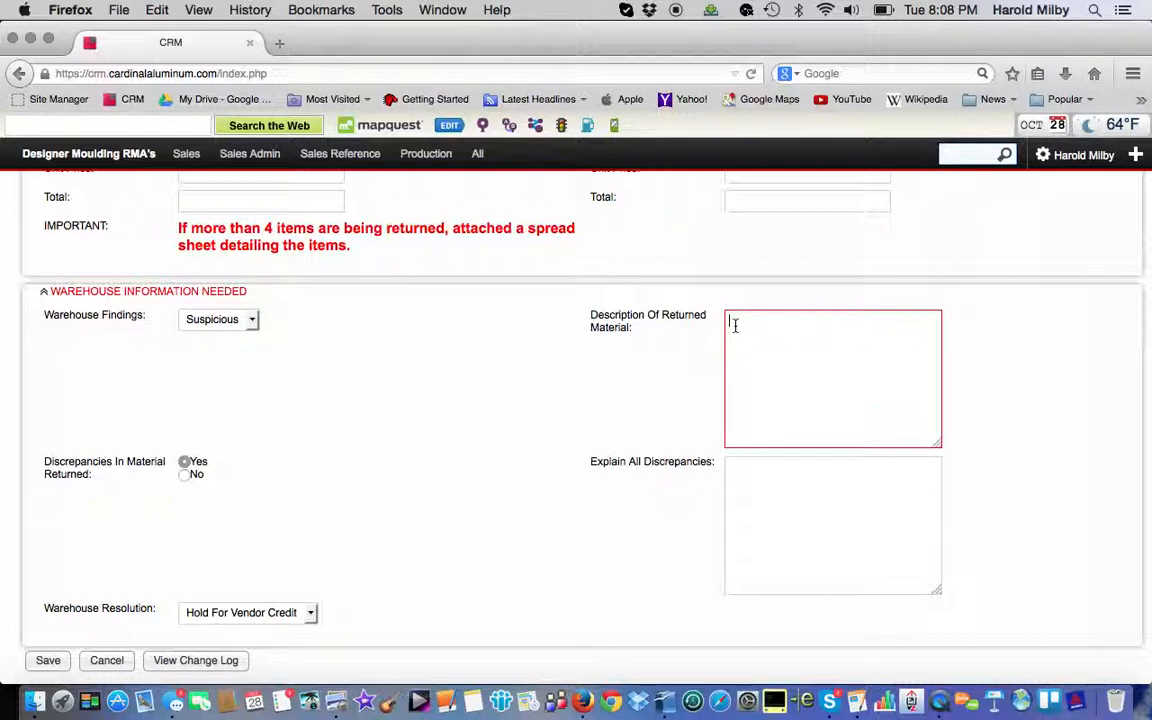
type("Looks like customer joined to")
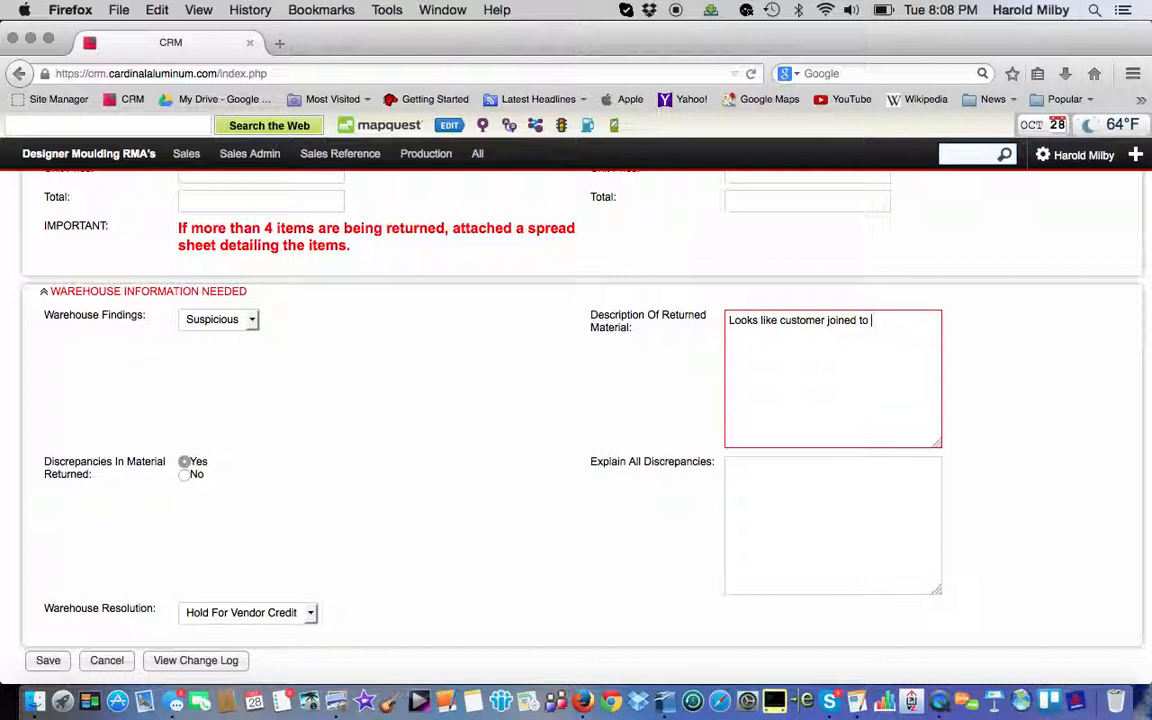
key("BackSpace")
key("BackSpace")
type("he two short legs to")
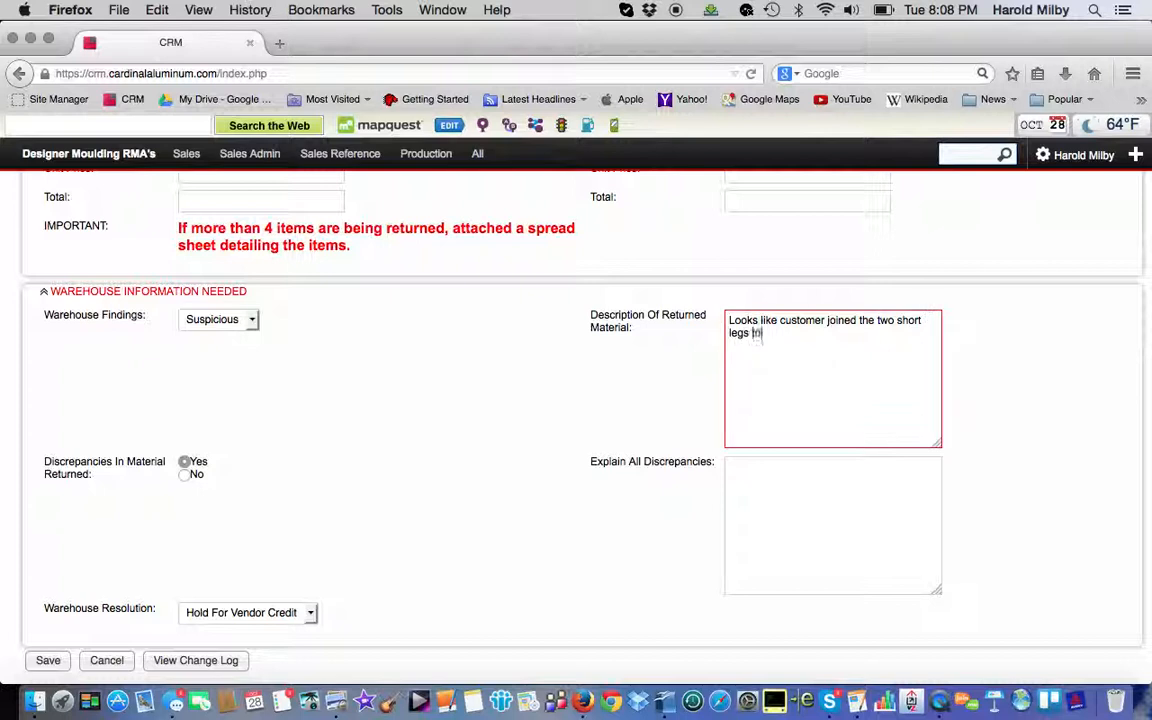
type("gether.")
Set Discrepancies In Material Returned to No and Warehouse Resolution to Scrapped, and save the RMA.
left_click(184, 476)
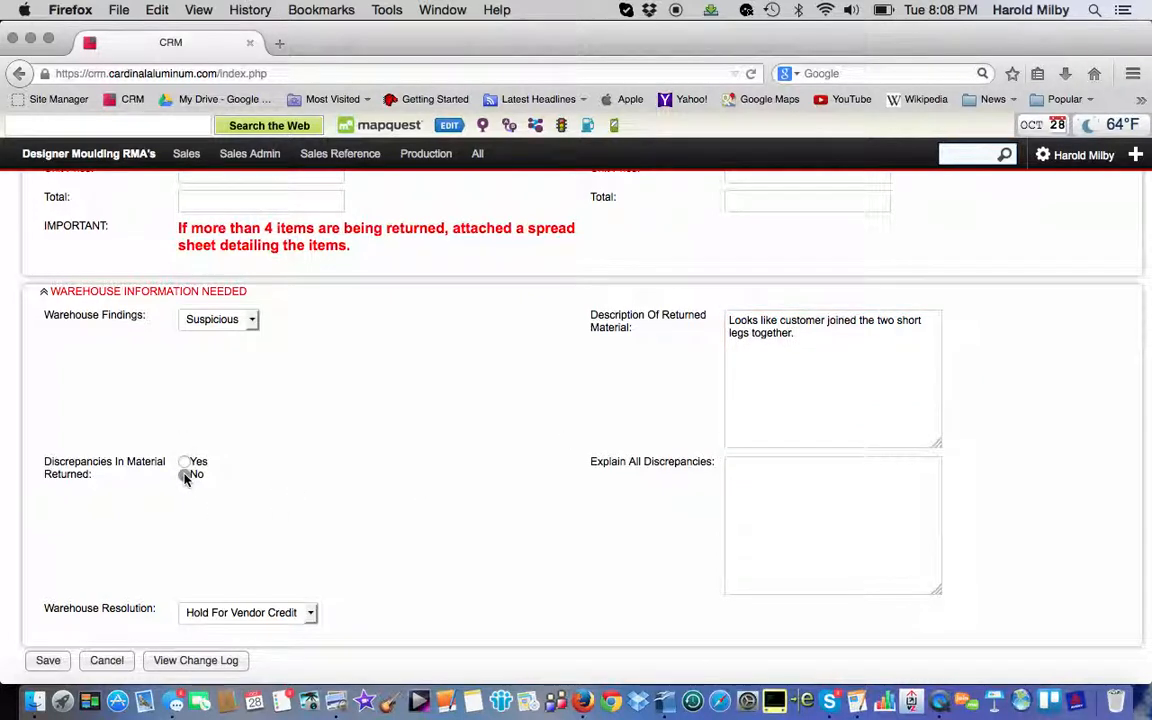
left_click(310, 614)
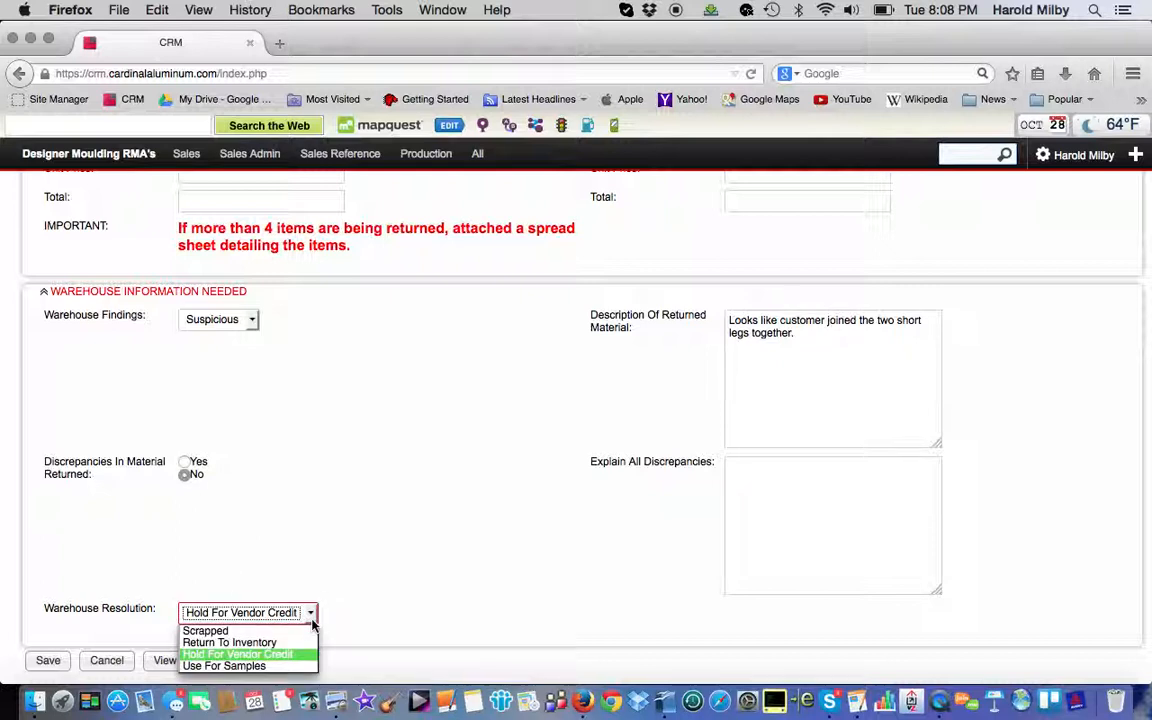
left_click(217, 633)
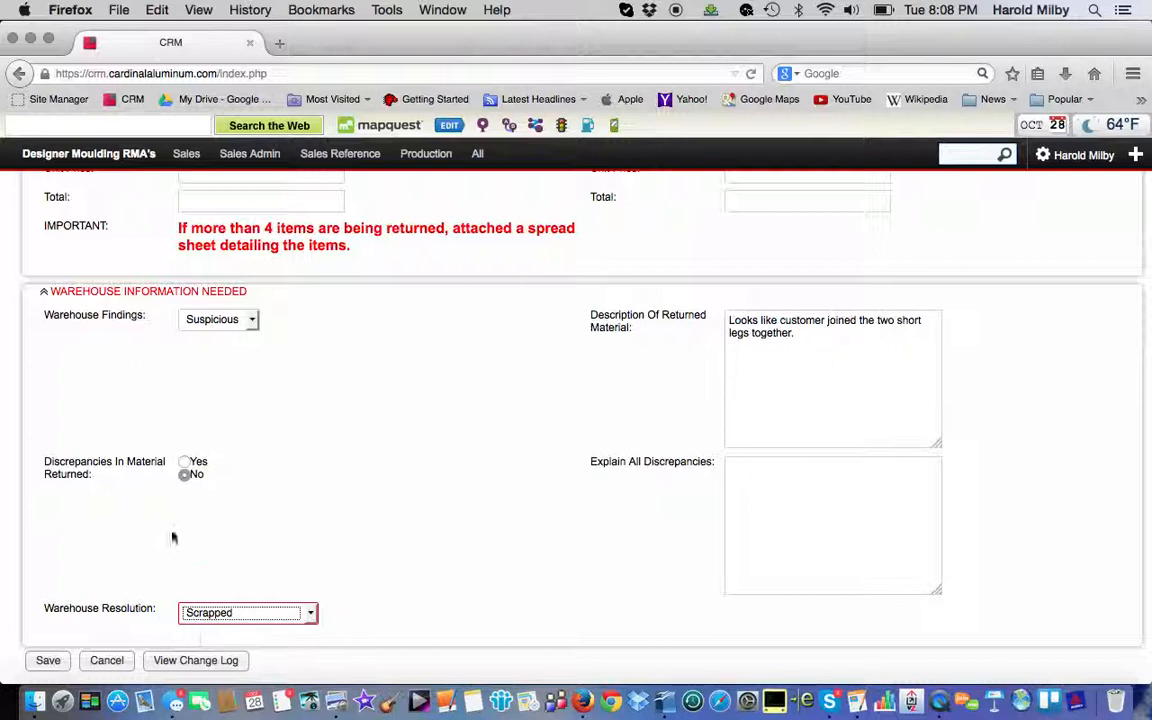
scroll(150, 522, "down", 2)
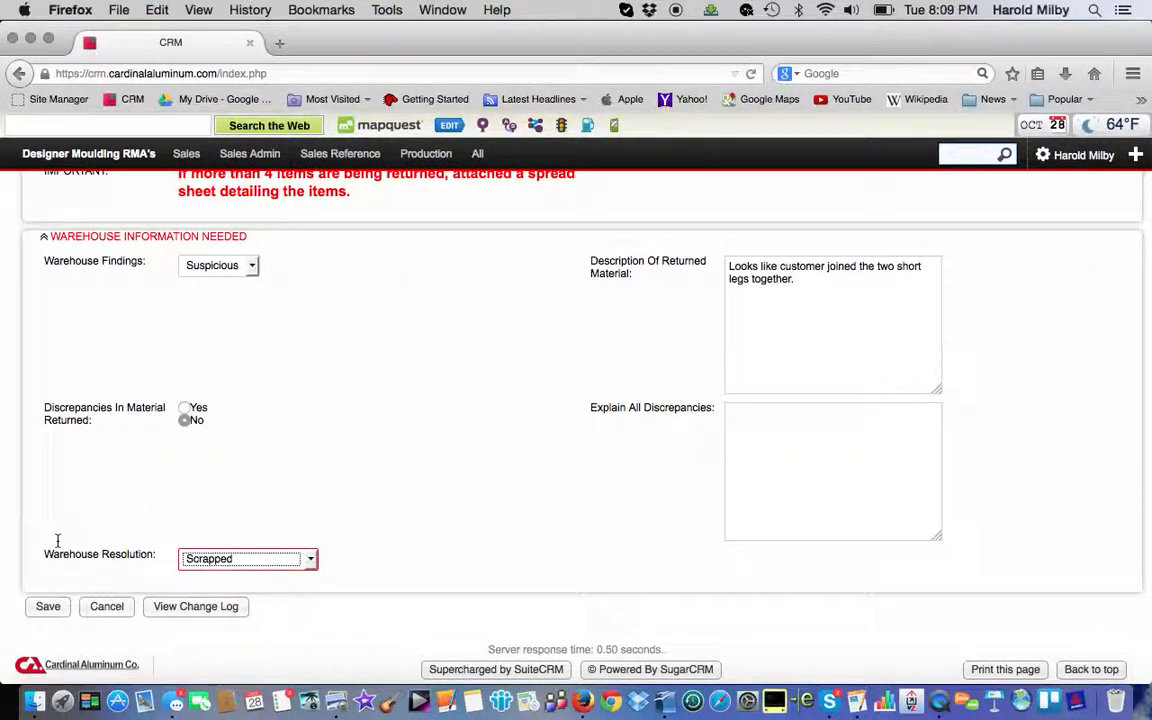
left_click(48, 608)
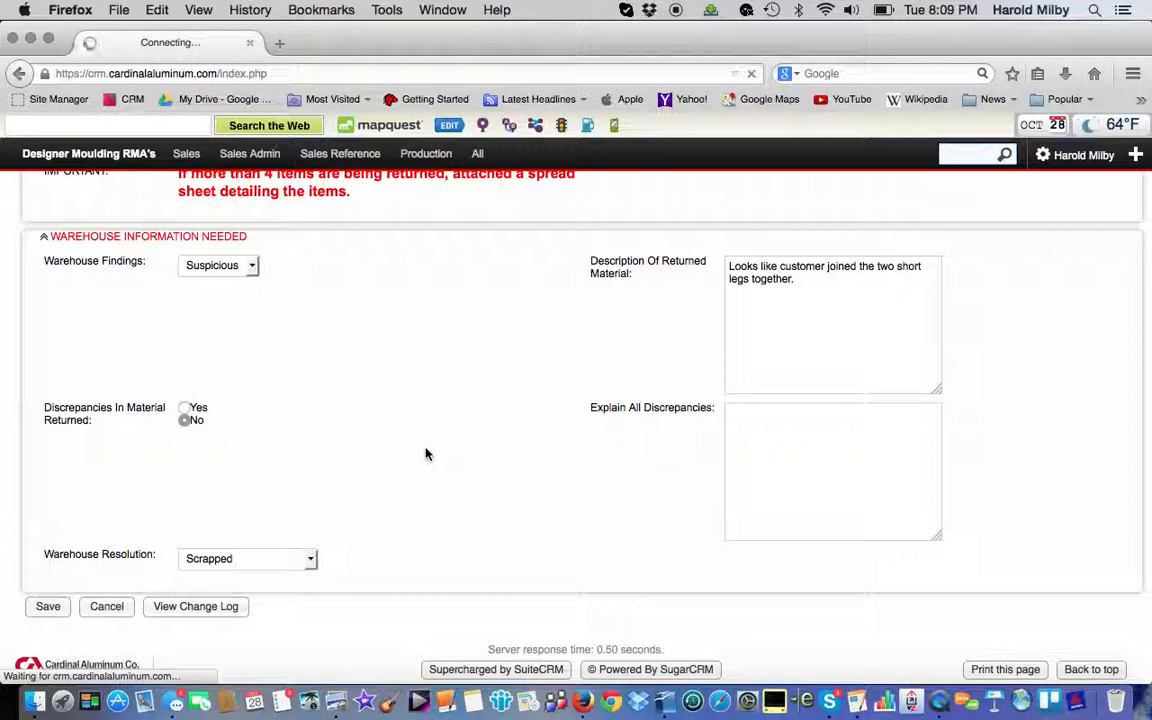
left_click(940, 681)
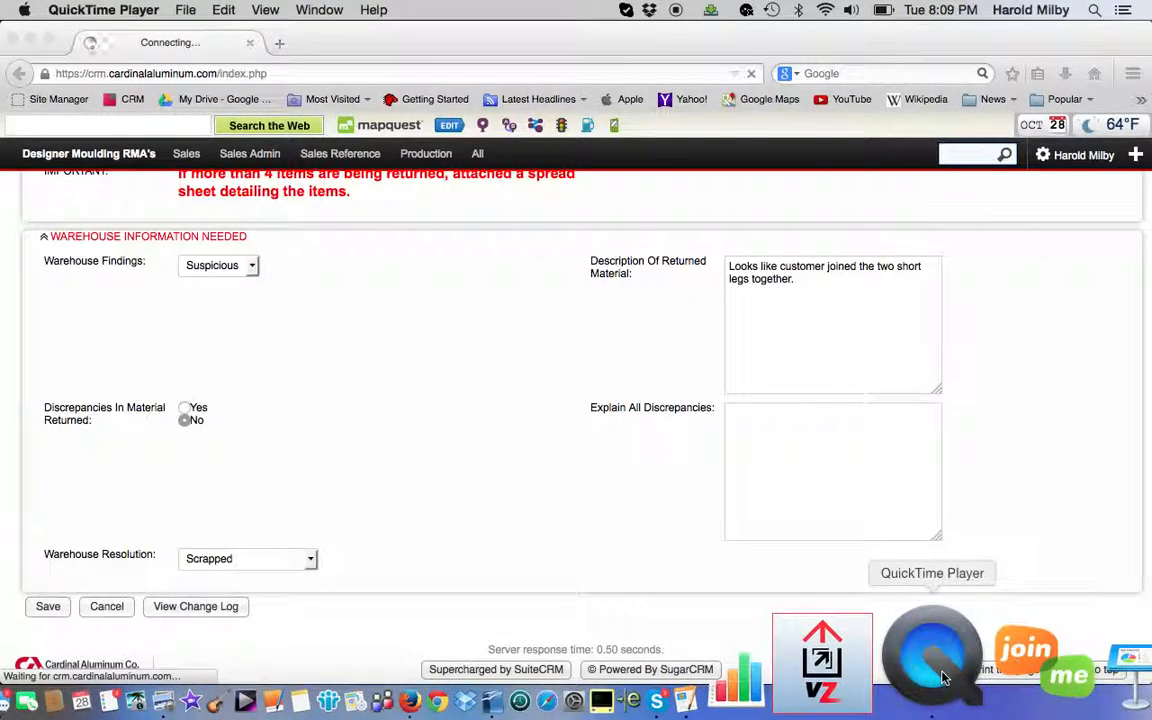